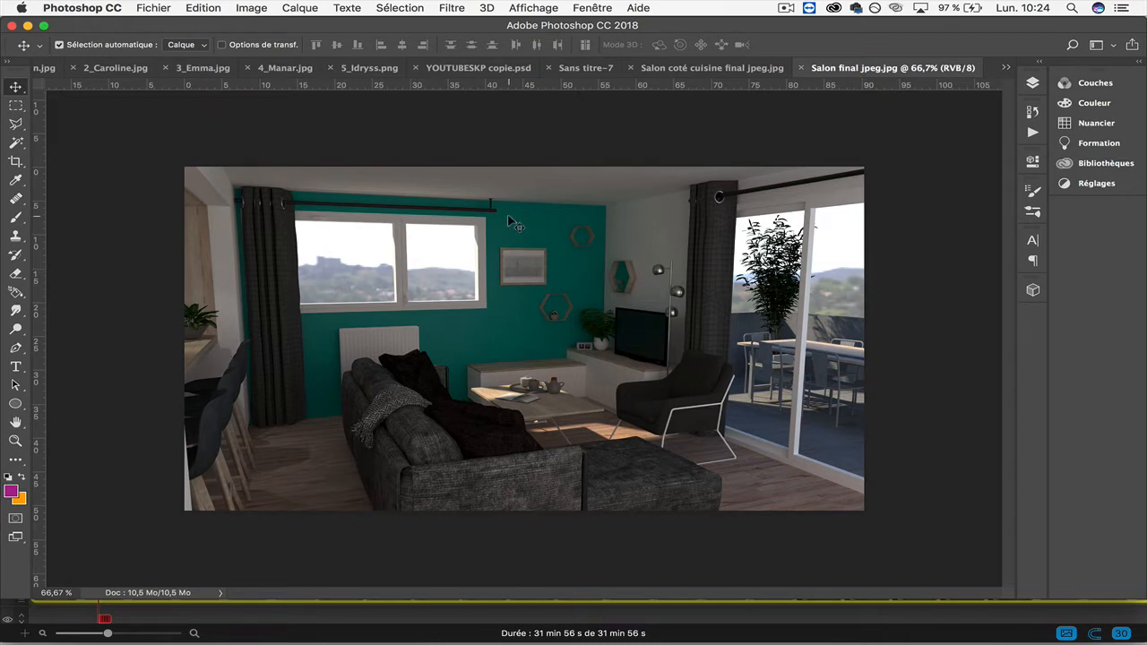
Show the document Salon coté cuisine final jpeg.jpg, and switch to Chrome to open a Google search page.
{"action": "left_click", "coordinate": [700, 69]}
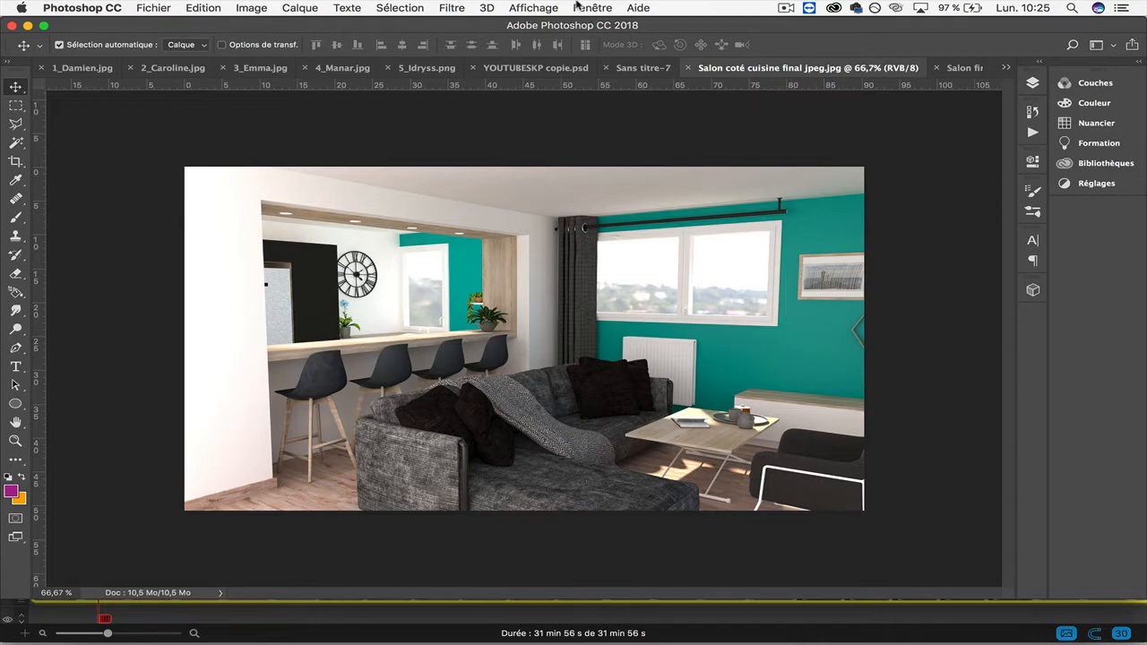
{"action": "left_click", "coordinate": [135, 633]}
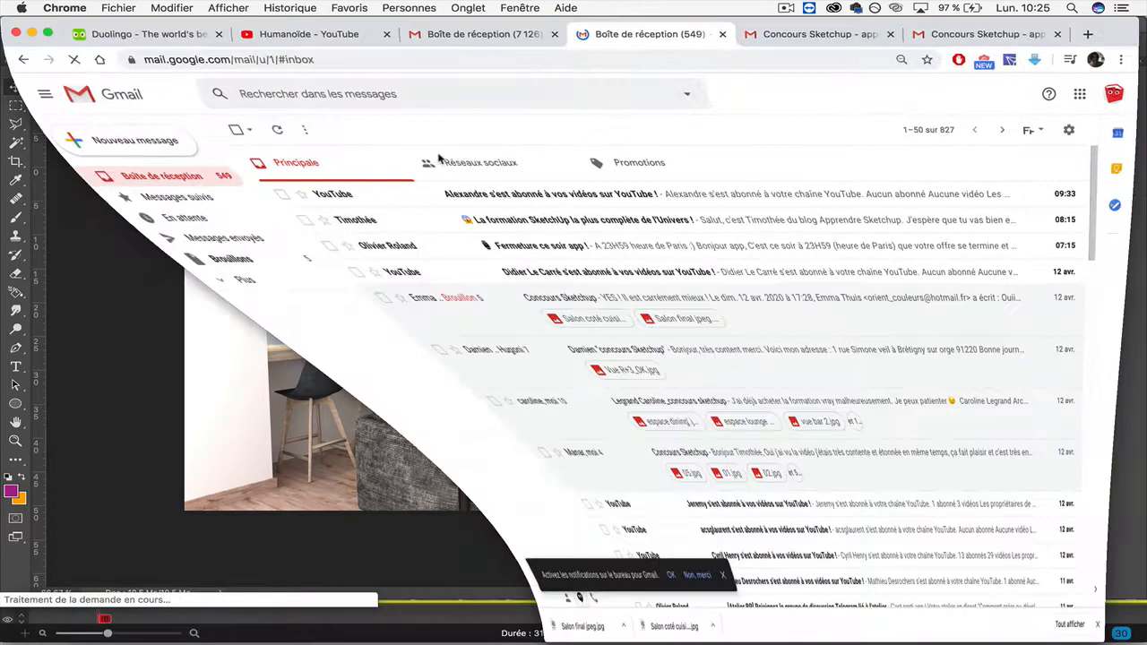
{"action": "left_click", "coordinate": [364, 60]}
{"action": "type", "text": "goo"}
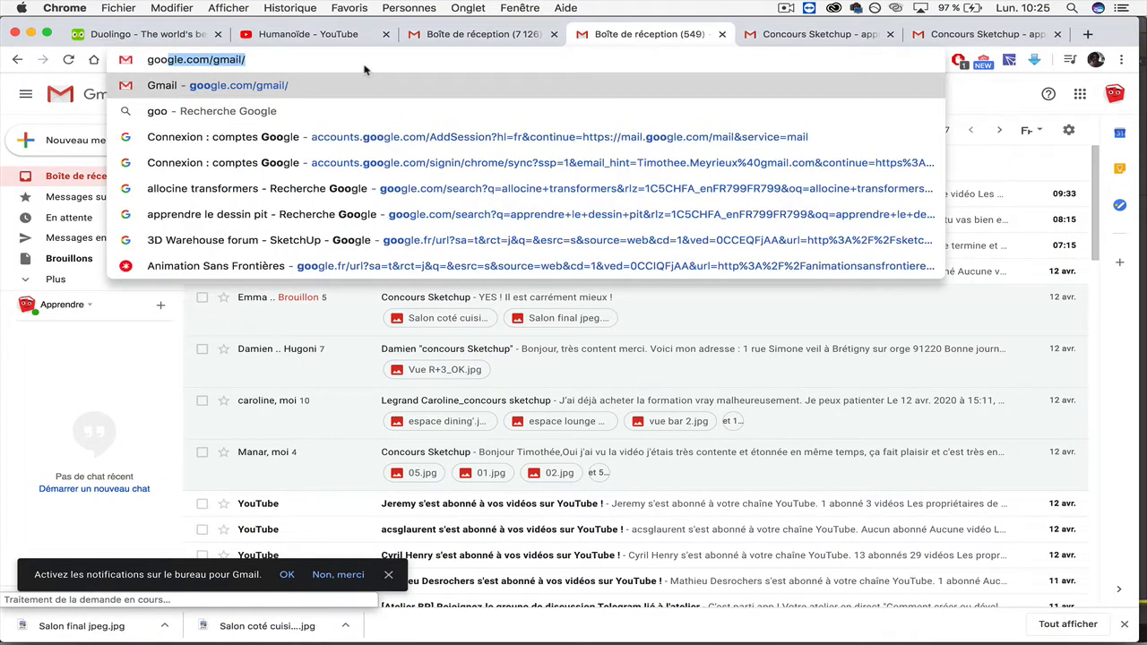
{"action": "key", "text": "Return"}
{"action": "left_click", "coordinate": [282, 60]}
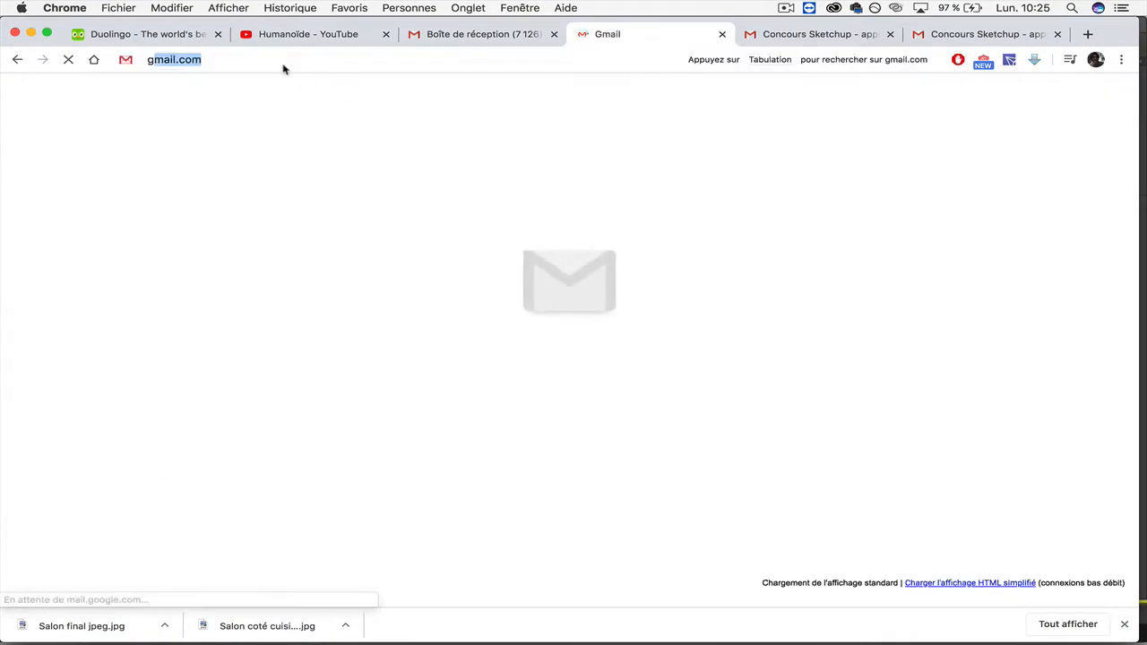
{"action": "type", "text": "goole"}
{"action": "key", "text": "Return"}
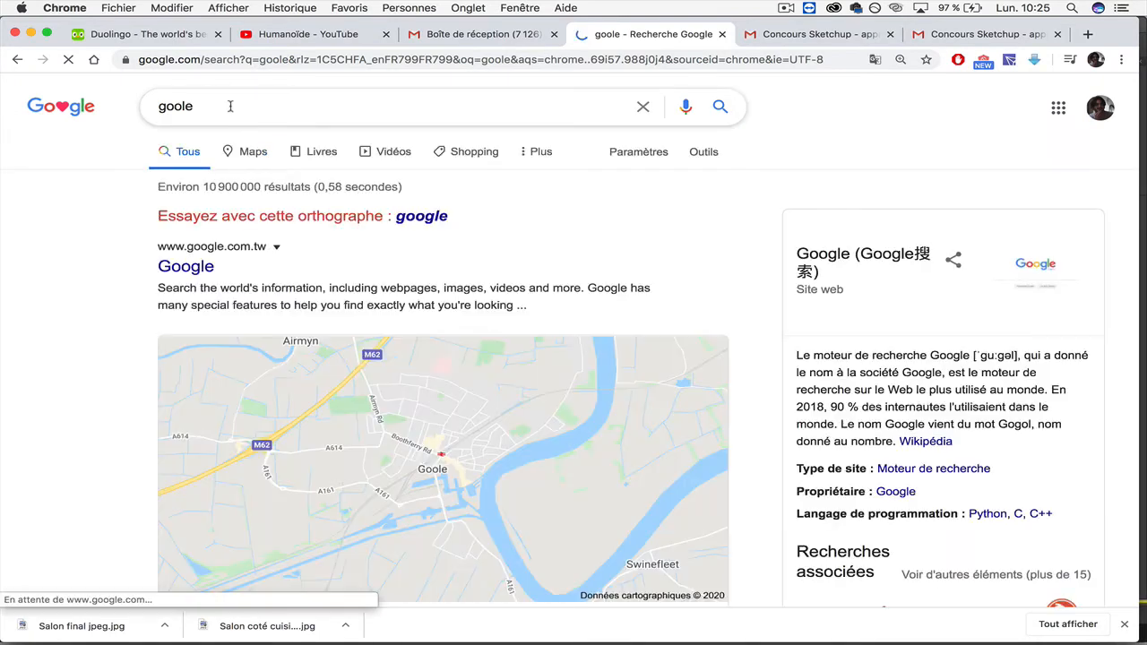
Search Google Images for "flare".
{"action": "double_click", "coordinate": [230, 106]}
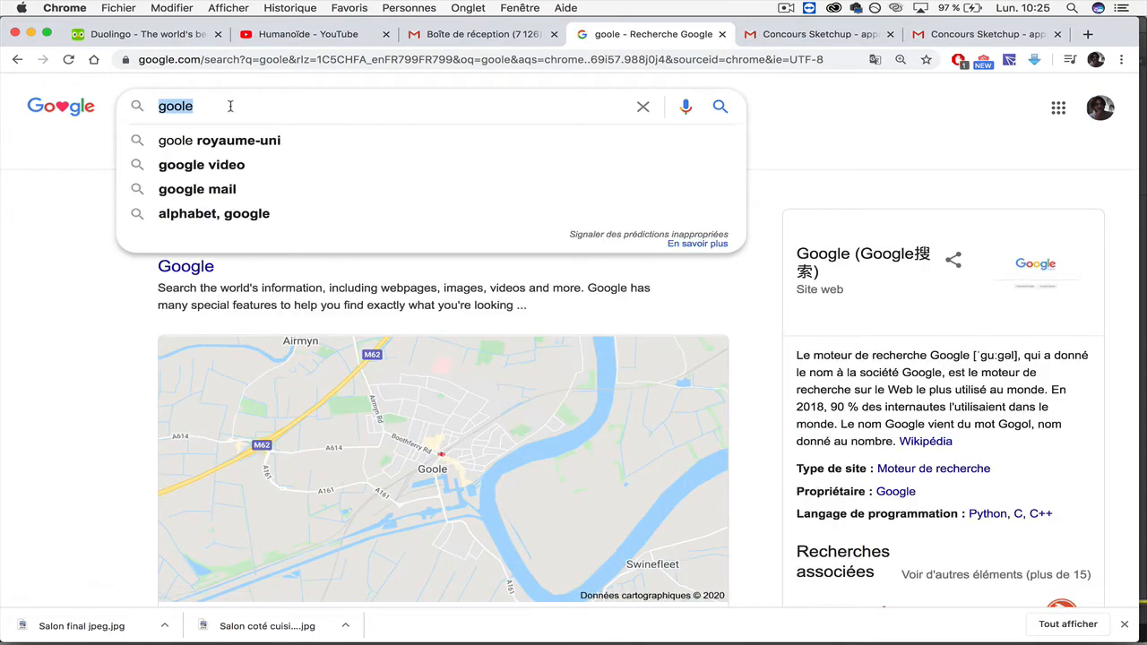
{"action": "type", "text": "flare"}
{"action": "key", "text": "Return"}
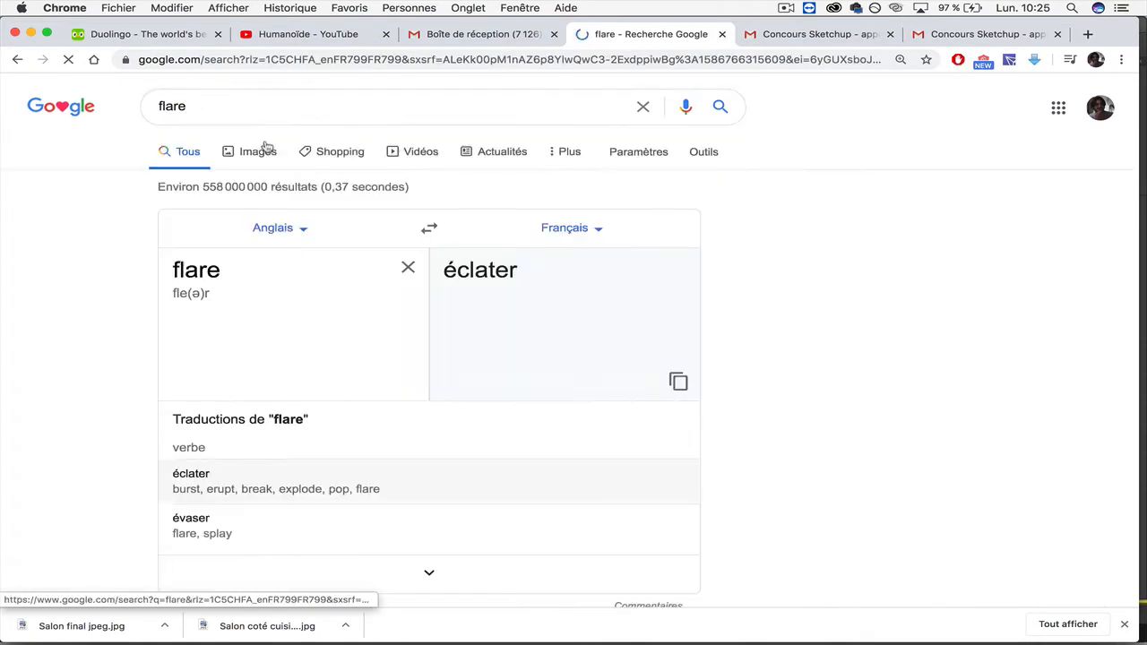
{"action": "left_click", "coordinate": [253, 154]}
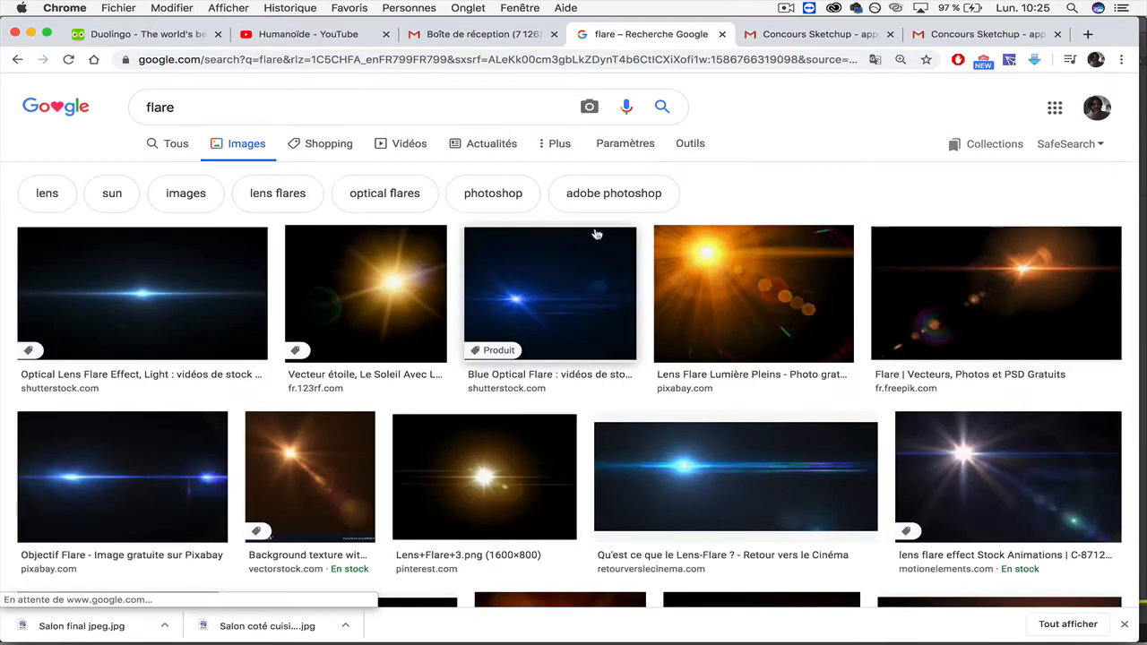
Browse the flare images and copy the orange Freepik lens flare on a black background.
{"action": "scroll", "coordinate": [597, 234], "scroll_direction": "down", "scroll_amount": 3}
{"action": "scroll", "coordinate": [596, 234], "scroll_direction": "down", "scroll_amount": 5}
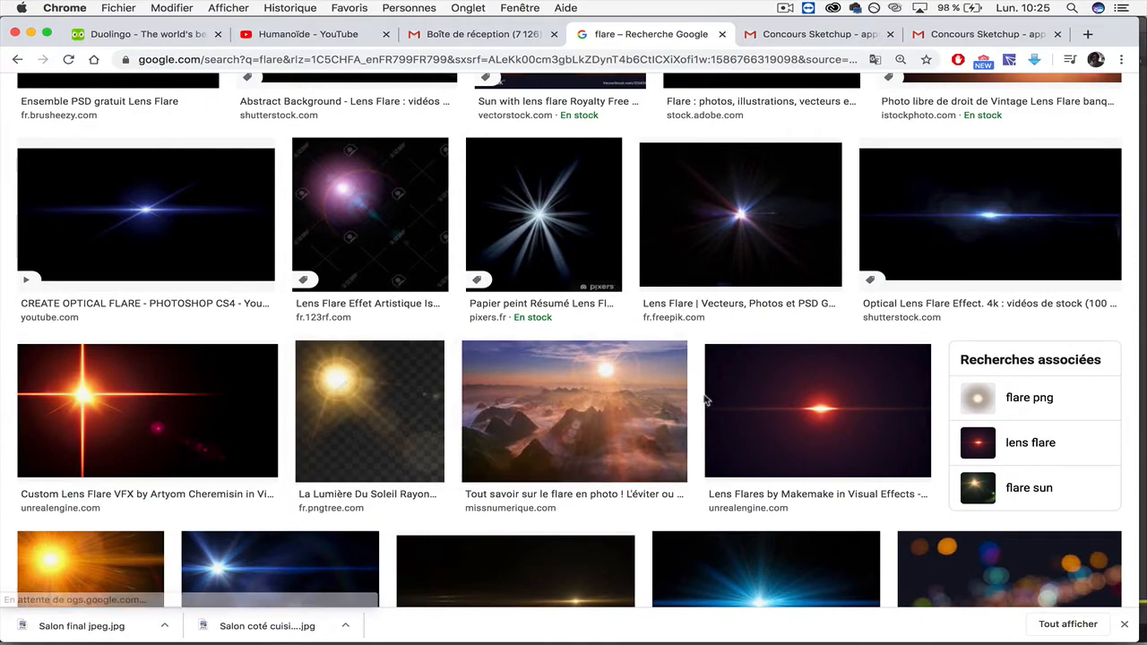
{"action": "scroll", "coordinate": [694, 407], "scroll_direction": "down", "scroll_amount": 6}
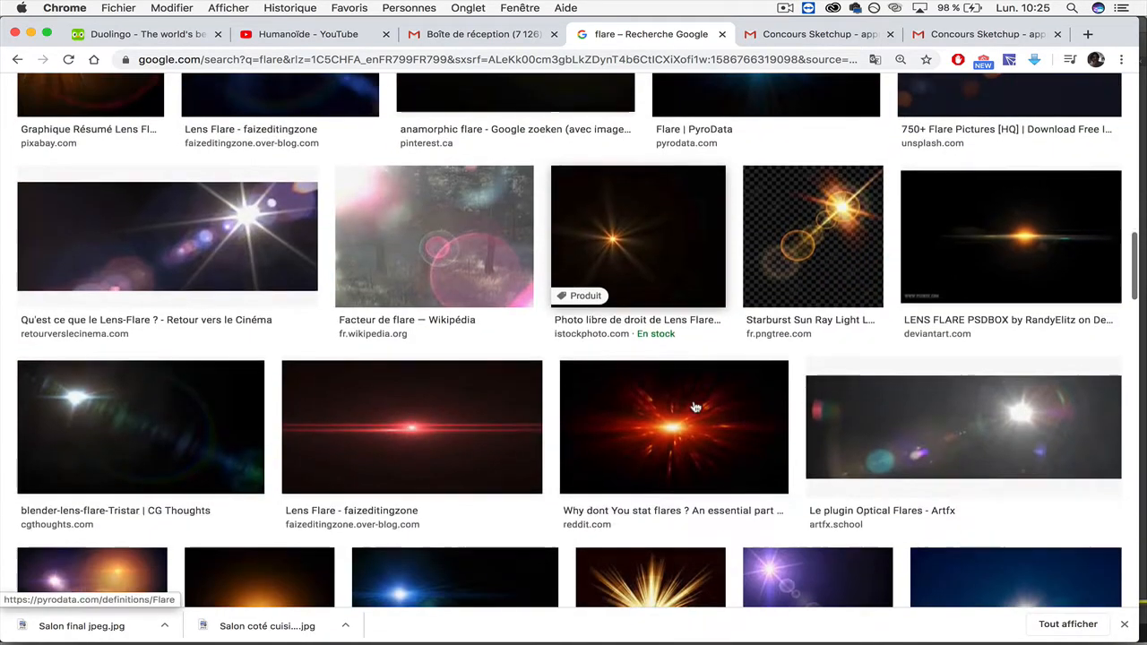
{"action": "scroll", "coordinate": [694, 407], "scroll_direction": "up", "scroll_amount": 15}
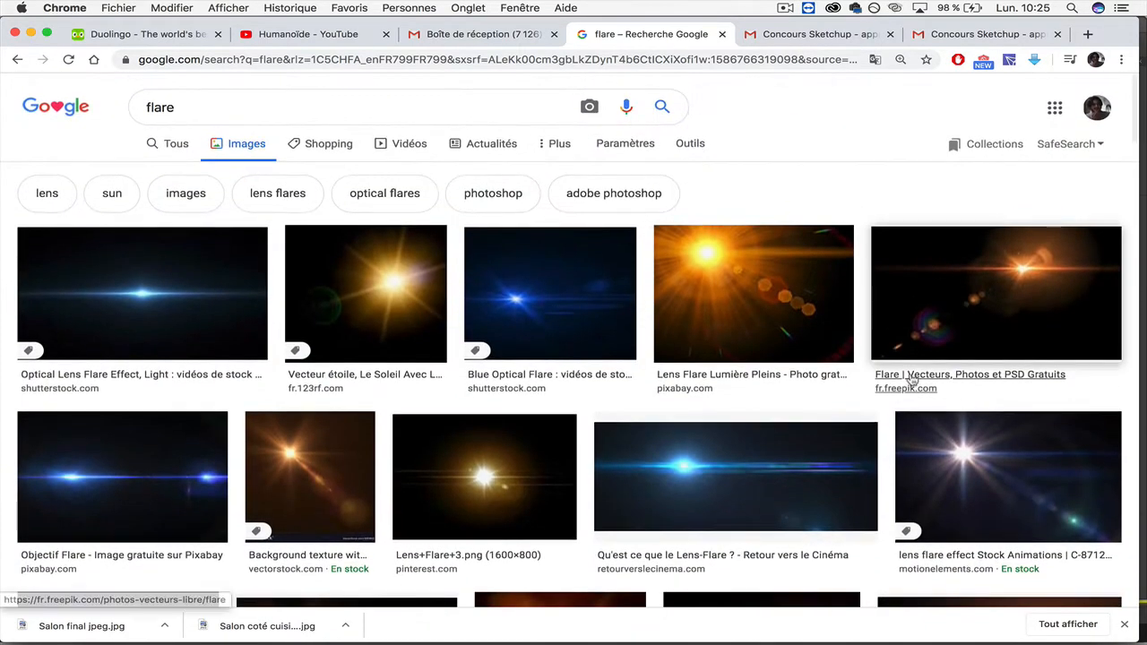
{"action": "left_click", "coordinate": [952, 296]}
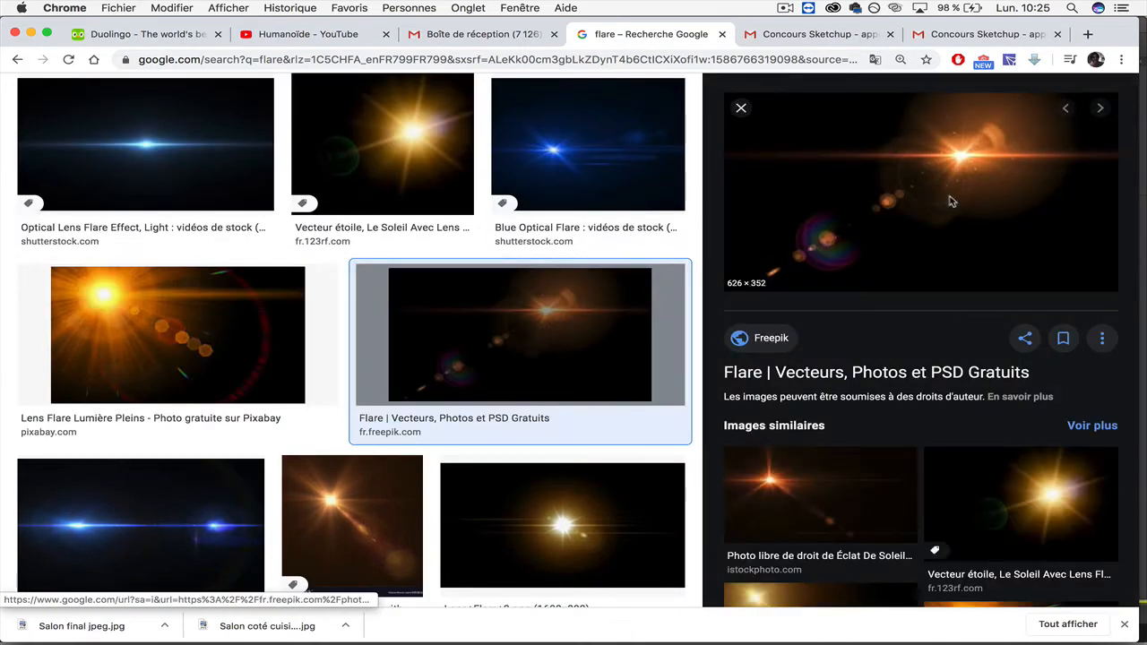
{"action": "right_click", "coordinate": [952, 202]}
{"action": "left_click", "coordinate": [848, 319]}
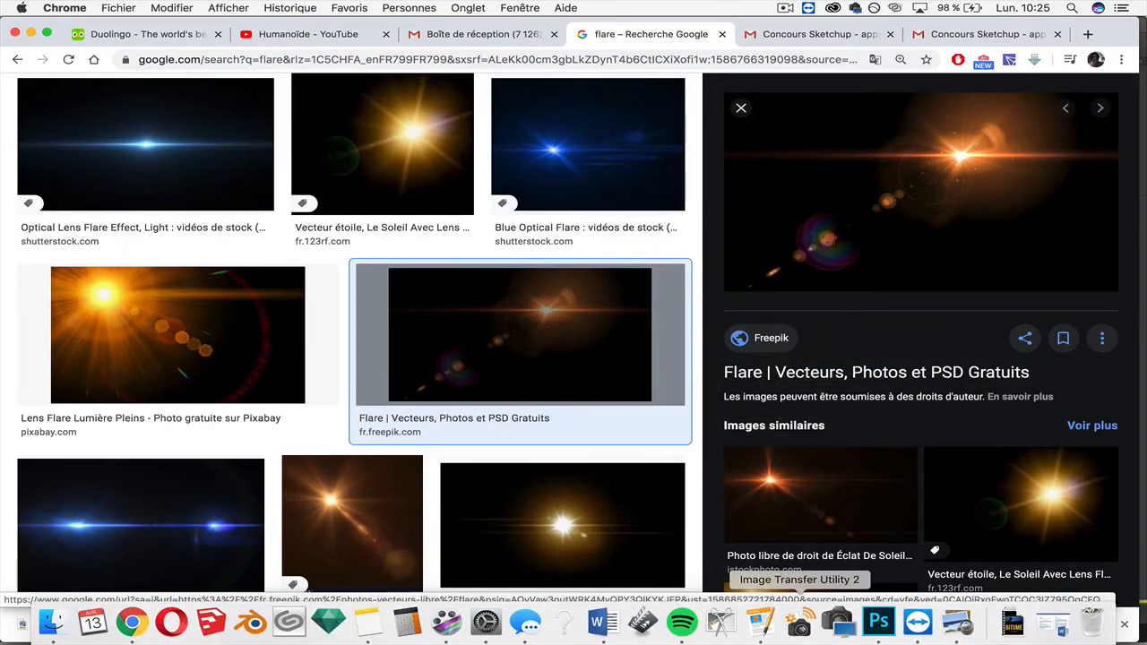
Switch to Photoshop, paste the flare into the kitchen-side render and enlarge it to about 459% to cover the whole image.
{"action": "left_click", "coordinate": [879, 621]}
{"action": "key", "text": "super+v"}
{"action": "key", "text": "super+t"}
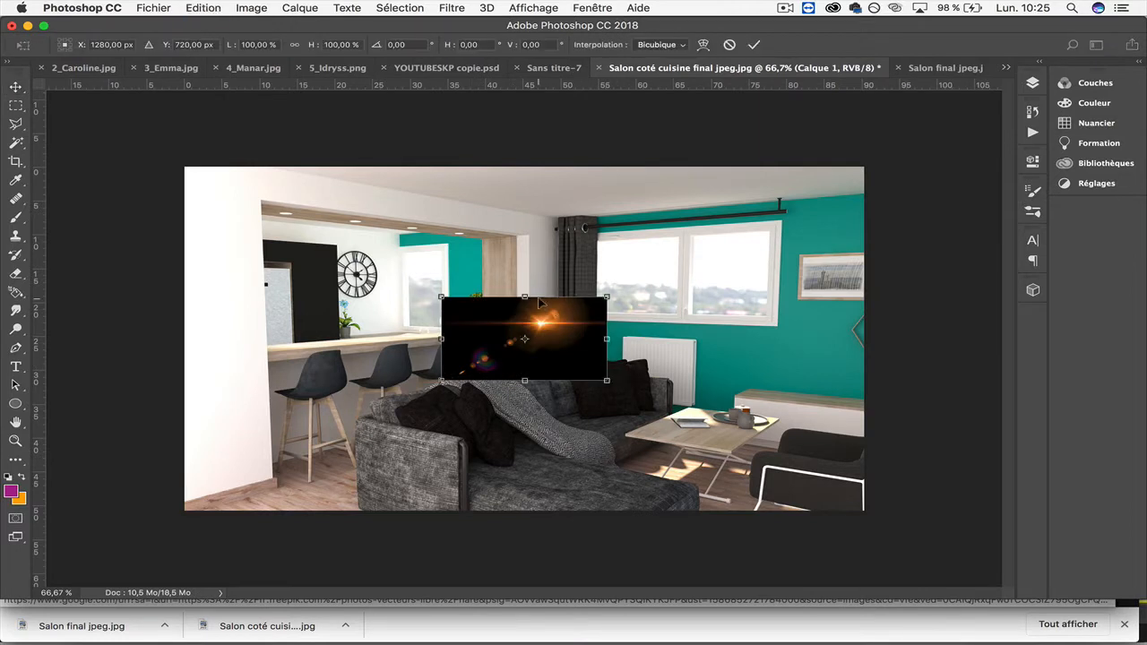
{"action": "left_click_drag", "start_coordinate": [606, 298], "coordinate": [863, 167]}
{"action": "left_click_drag", "start_coordinate": [441, 382], "coordinate": [94, 542]}
{"action": "left_click_drag", "start_coordinate": [299, 444], "coordinate": [356, 436]}
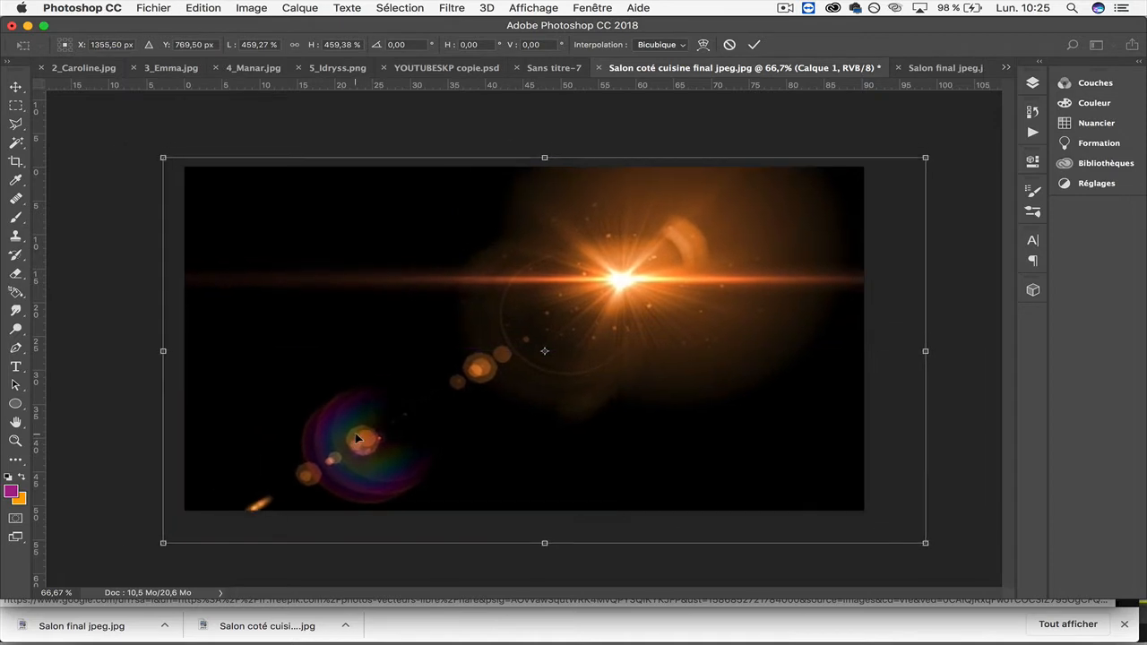
{"action": "key", "text": "Return"}
Set the flare layer's blend mode to Superposition and move the flare's bright centre to the living room window's upper right corner.
{"action": "left_click", "coordinate": [593, 7]}
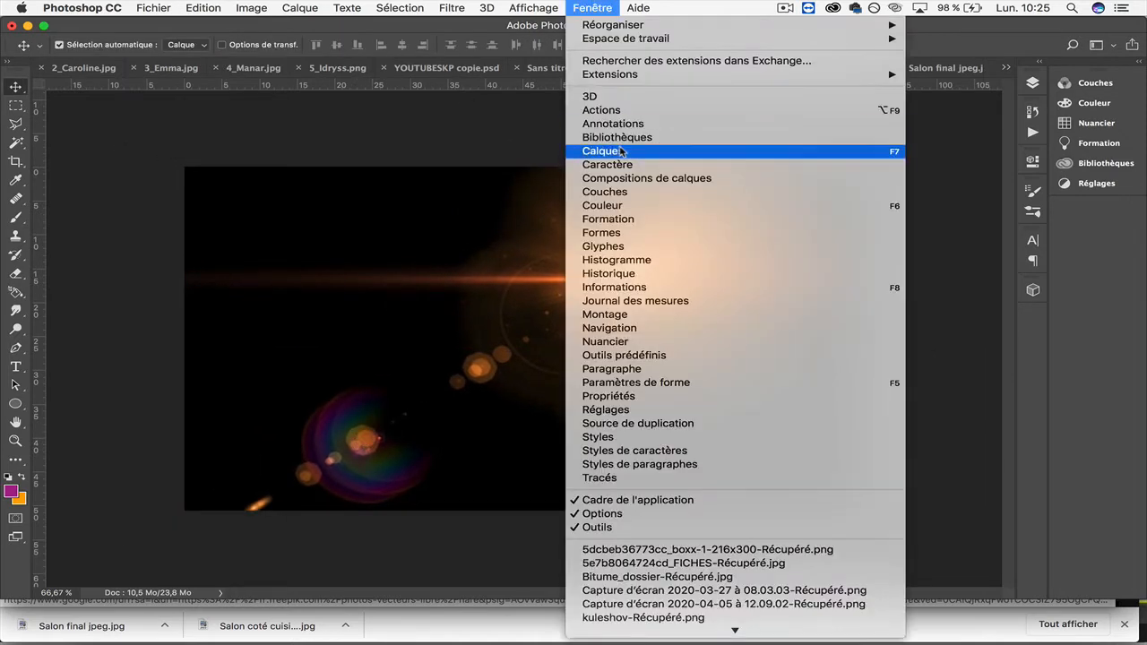
{"action": "left_click", "coordinate": [622, 151]}
{"action": "left_click", "coordinate": [858, 119]}
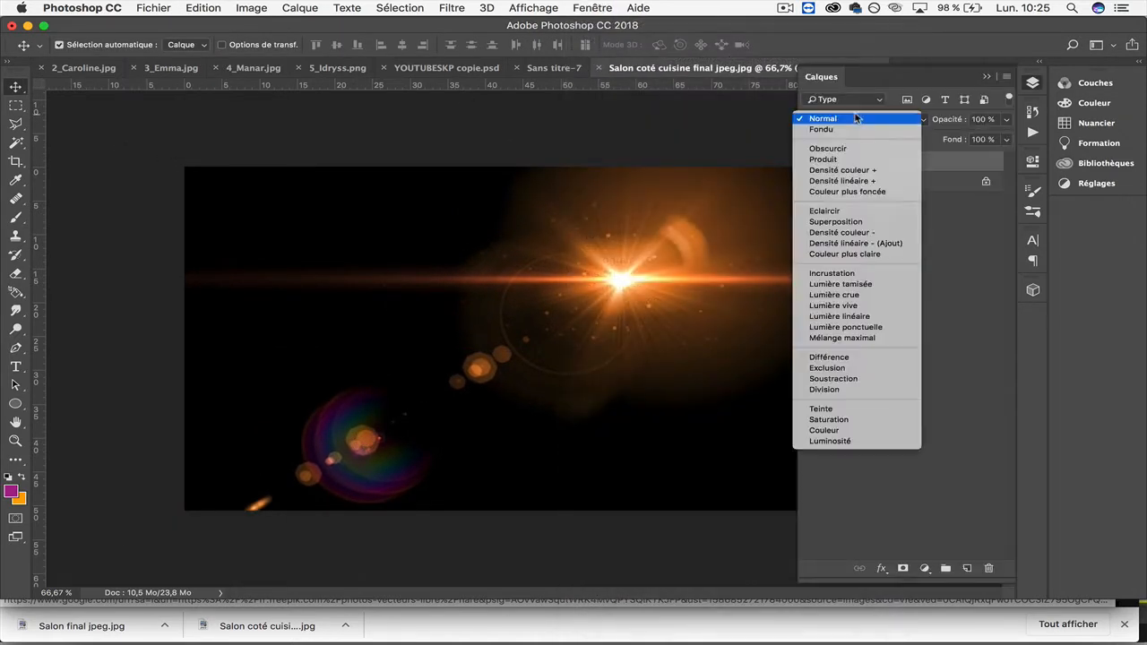
{"action": "left_click", "coordinate": [840, 222]}
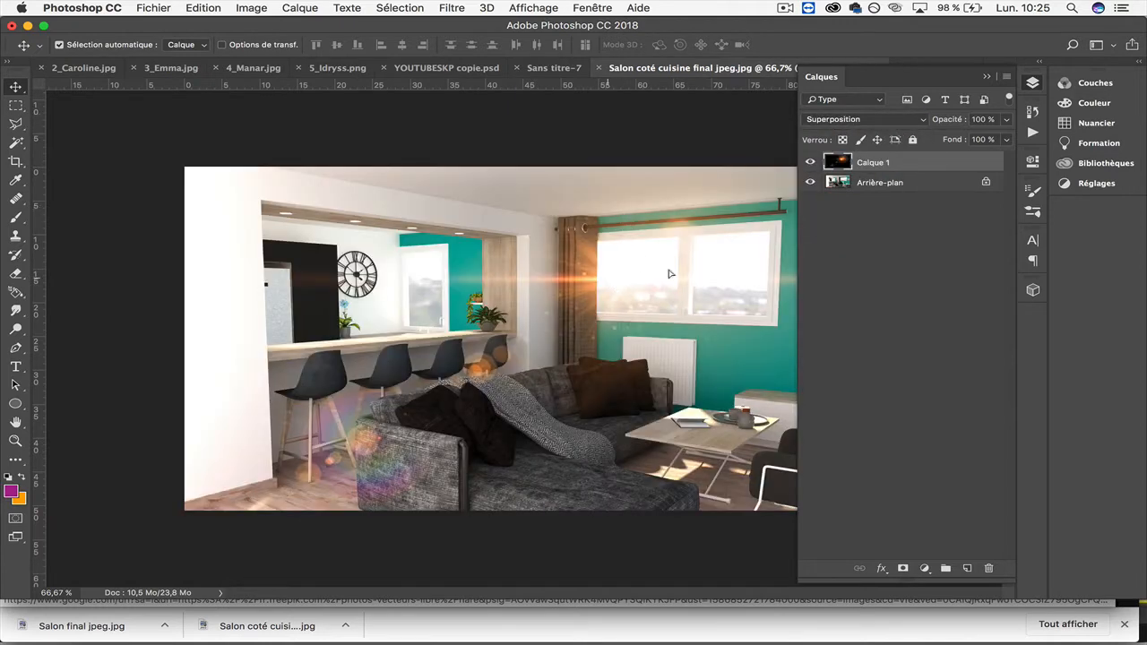
{"action": "left_click_drag", "start_coordinate": [609, 280], "coordinate": [742, 244]}
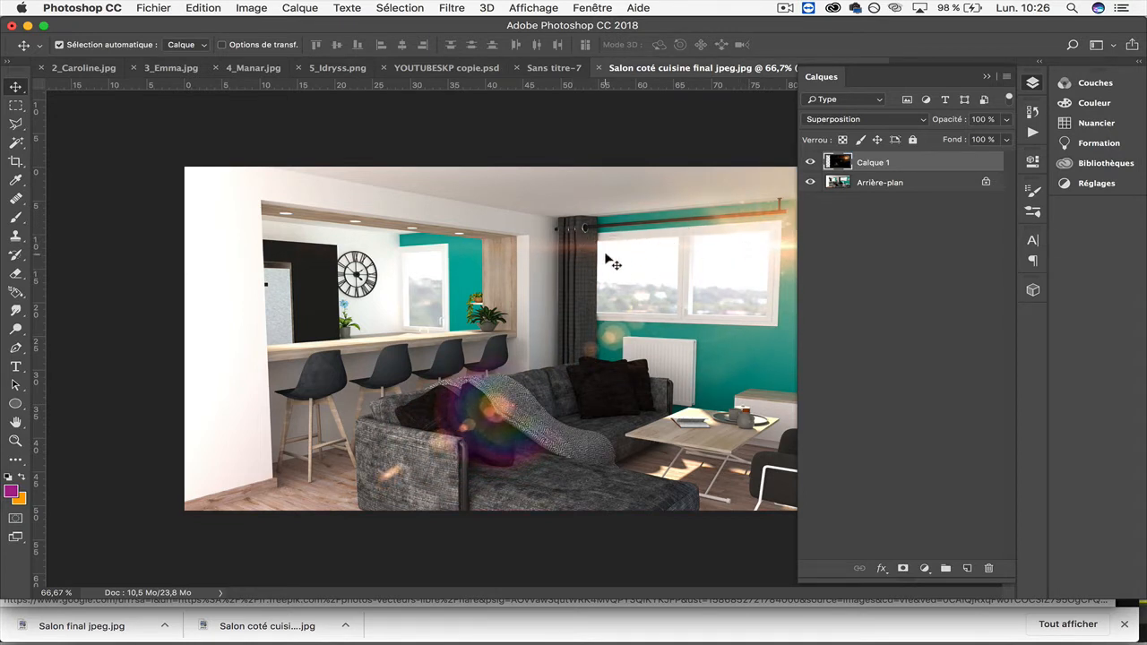
Apply a Gaussian blur (Flou gaussien) with a radius of 64,8 pixels to the flare layer.
{"action": "left_click", "coordinate": [252, 8]}
{"action": "mouse_move", "coordinate": [270, 49]}
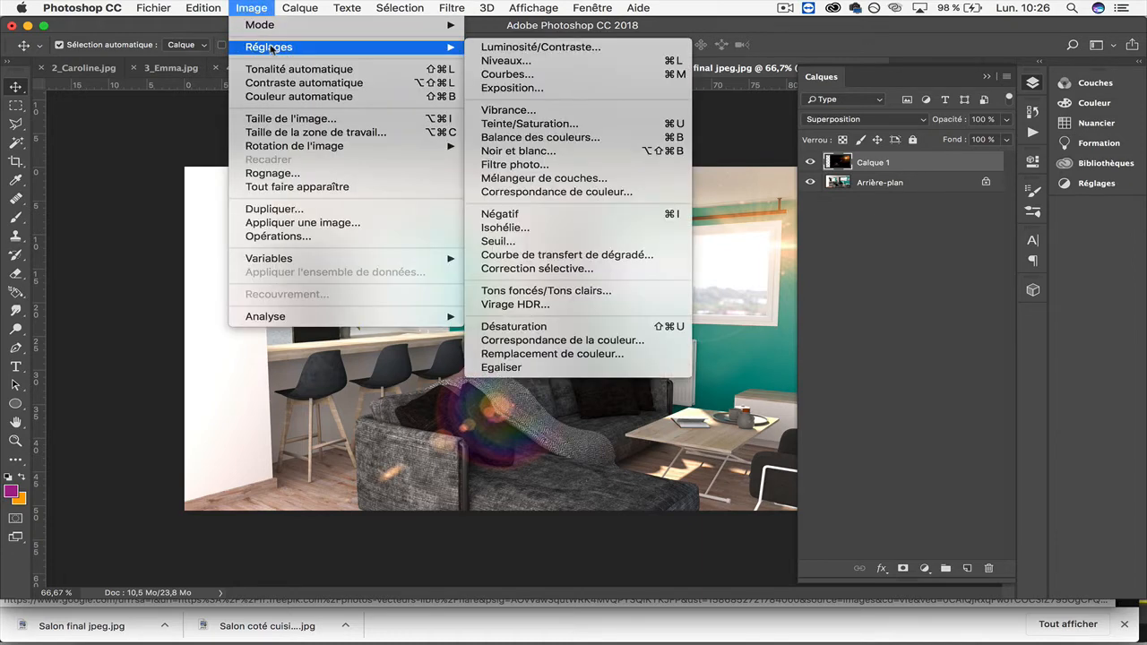
{"action": "mouse_move", "coordinate": [378, 6]}
{"action": "mouse_move", "coordinate": [448, 8]}
{"action": "mouse_move", "coordinate": [534, 220]}
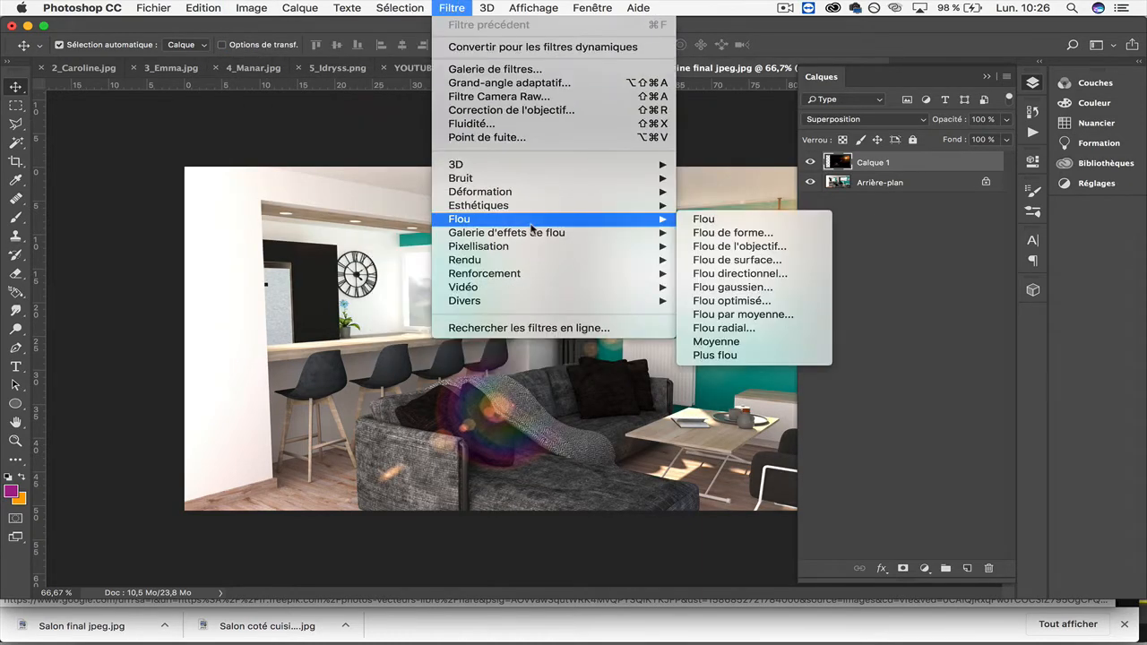
{"action": "left_click", "coordinate": [719, 287]}
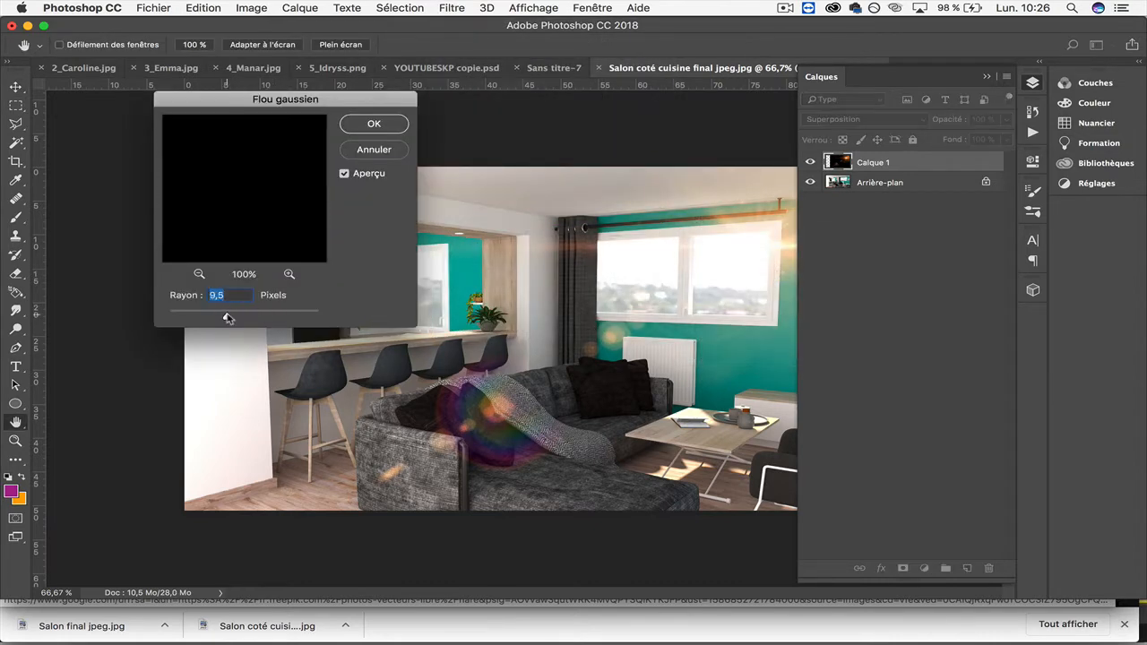
{"action": "left_click_drag", "start_coordinate": [244, 318], "coordinate": [261, 317]}
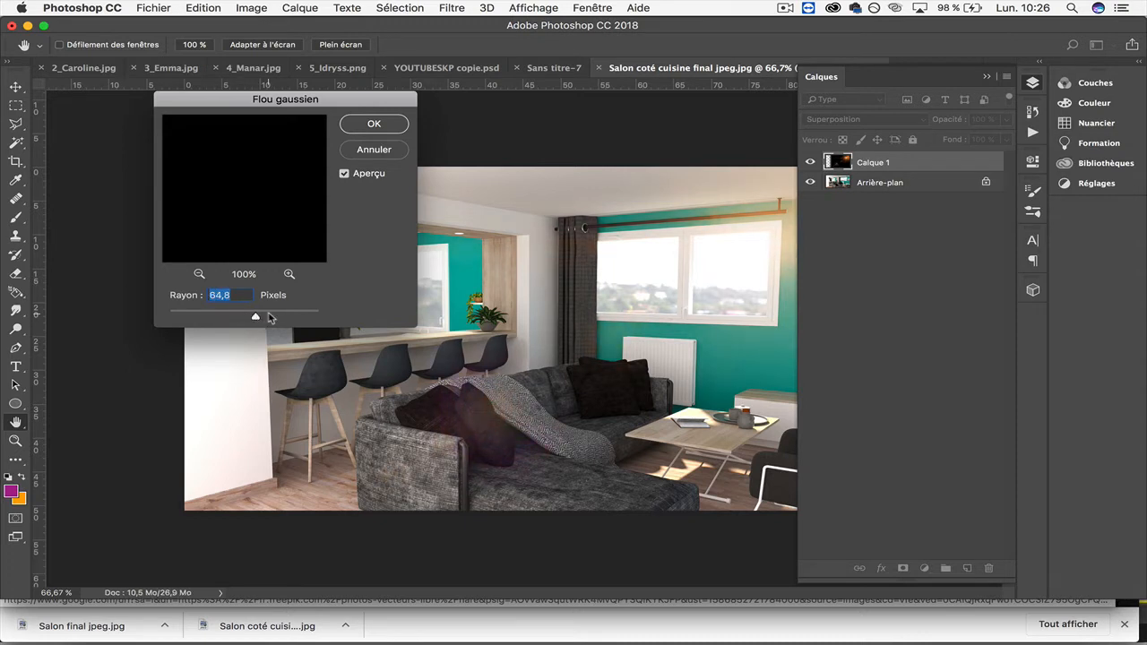
{"action": "key", "text": "Return"}
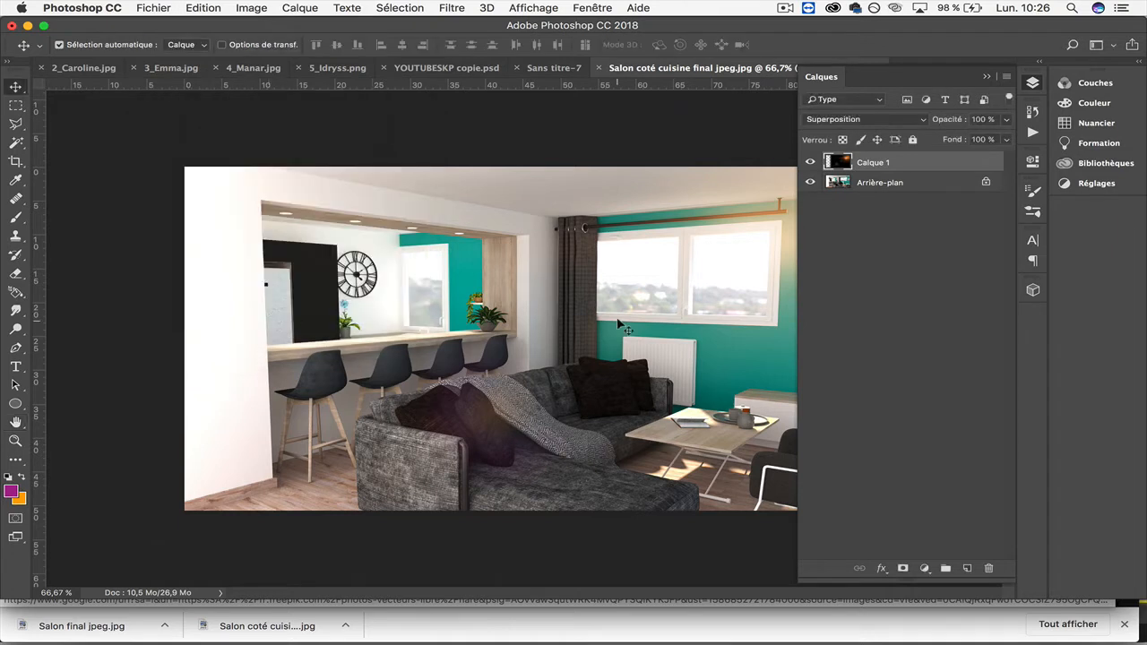
Shift the blurred flare slightly towards the window's upper right corner and toggle the layer's visibility to compare before and after.
{"action": "left_click_drag", "start_coordinate": [706, 258], "coordinate": [758, 243]}
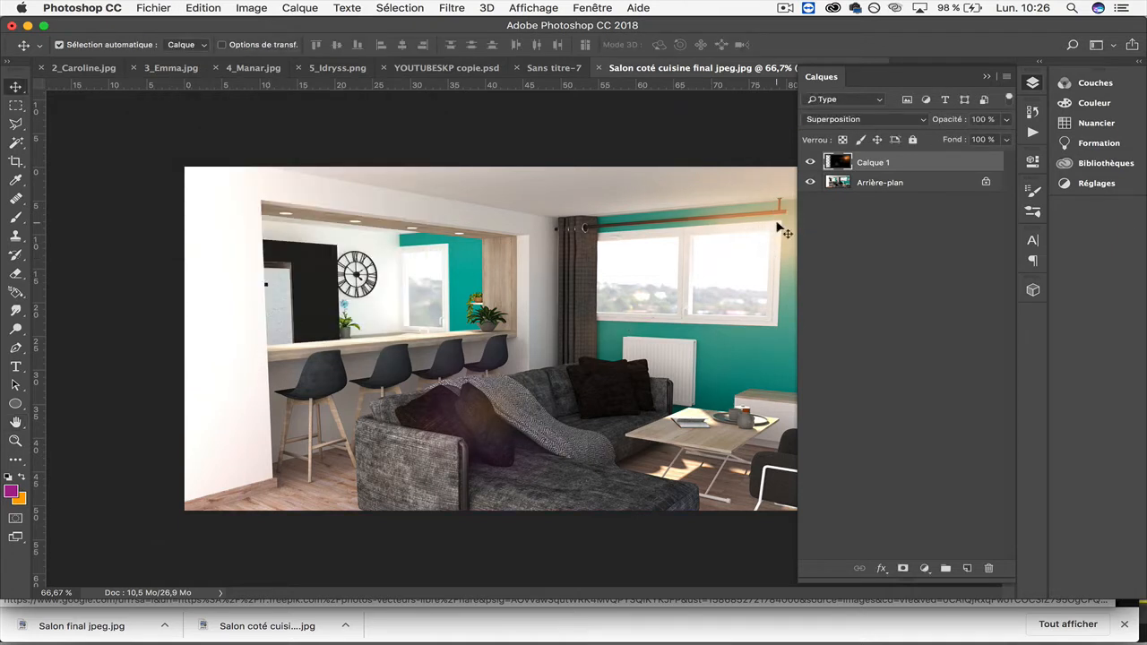
{"action": "scroll", "coordinate": [777, 223], "scroll_direction": "down", "scroll_amount": 3}
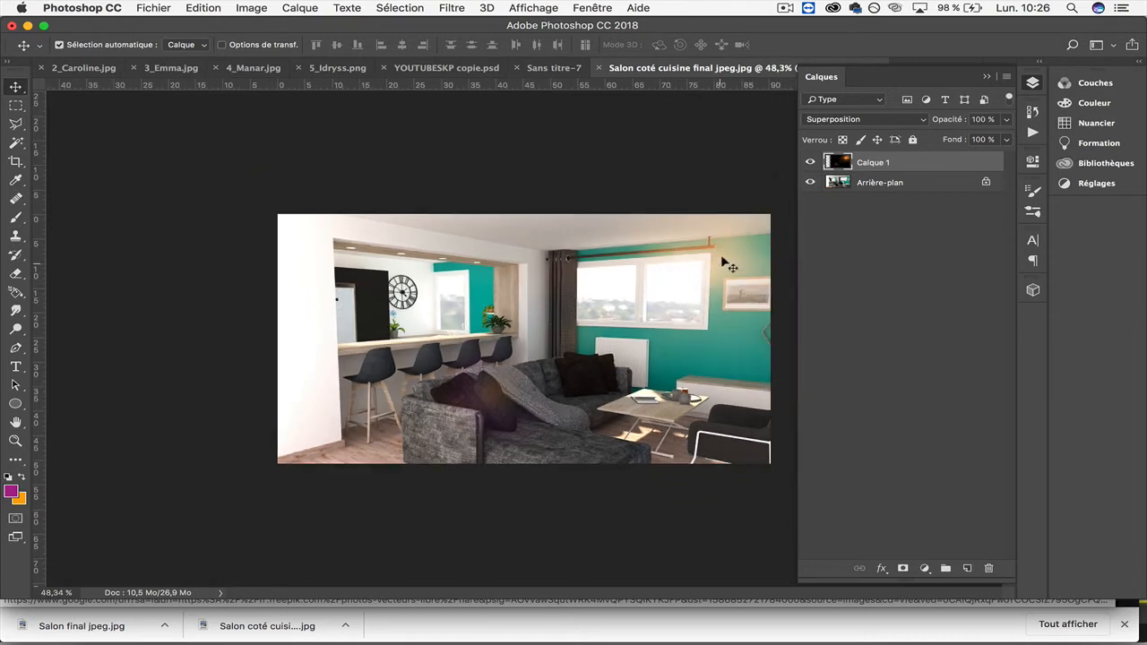
{"action": "left_click", "coordinate": [809, 163]}
{"action": "left_click", "coordinate": [809, 163]}
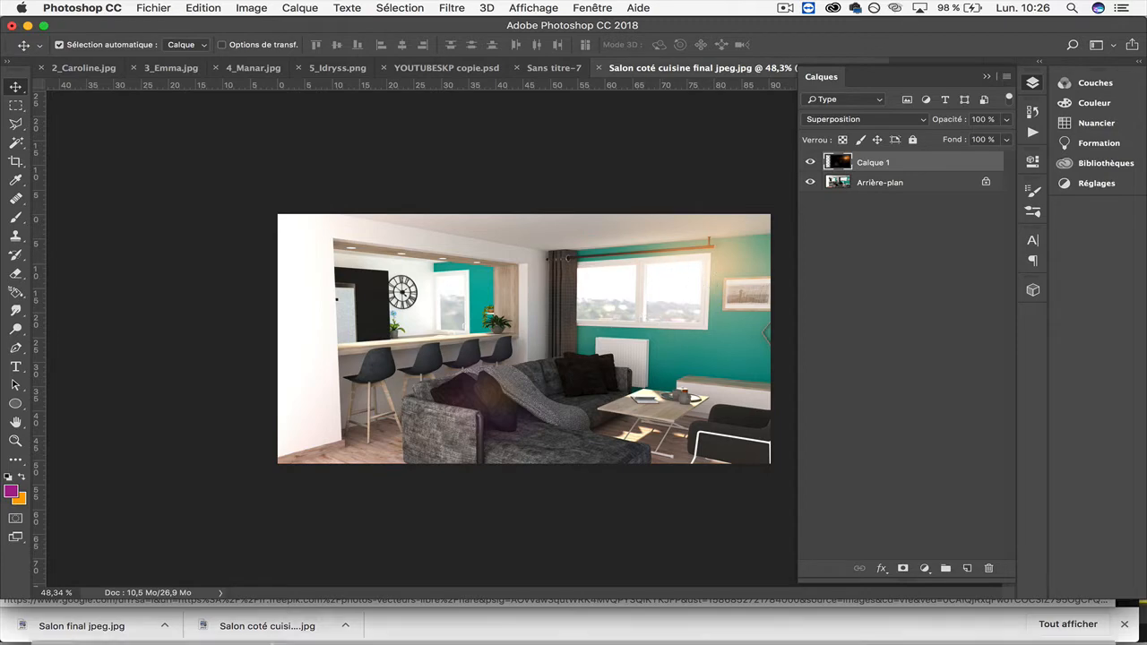
Inspect the recessed spotlights above the kitchen bar, and switch to Chrome to copy the flare image Lens+Flare+3.png.
{"action": "mouse_move", "coordinate": [251, 627]}
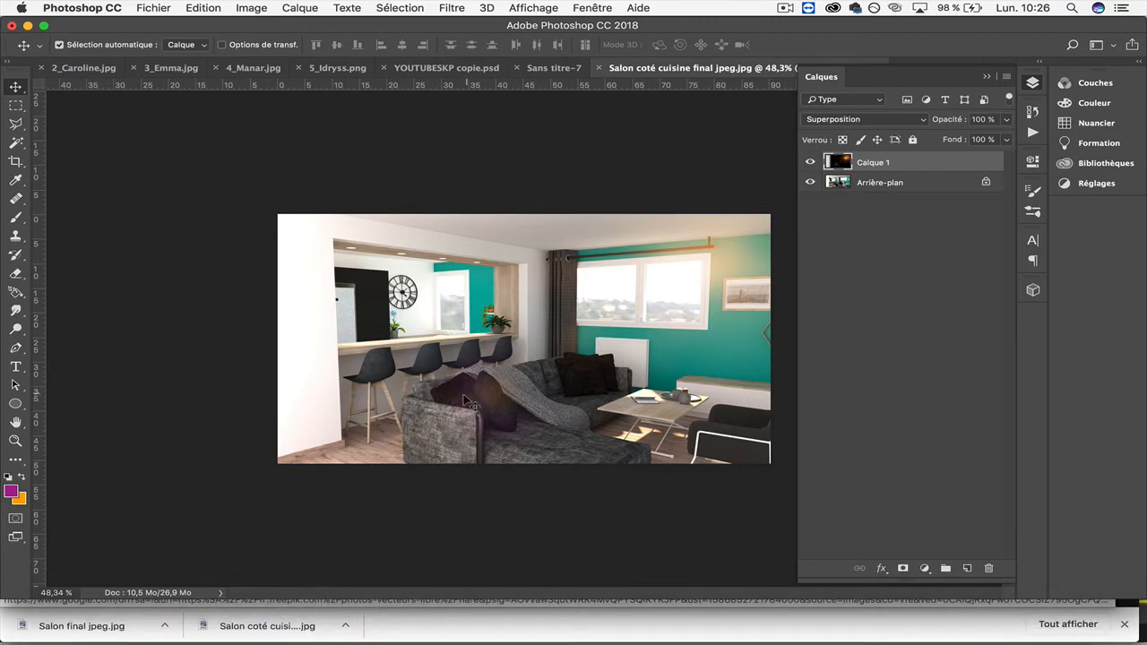
{"action": "scroll", "coordinate": [395, 248], "scroll_direction": "up", "scroll_amount": 5}
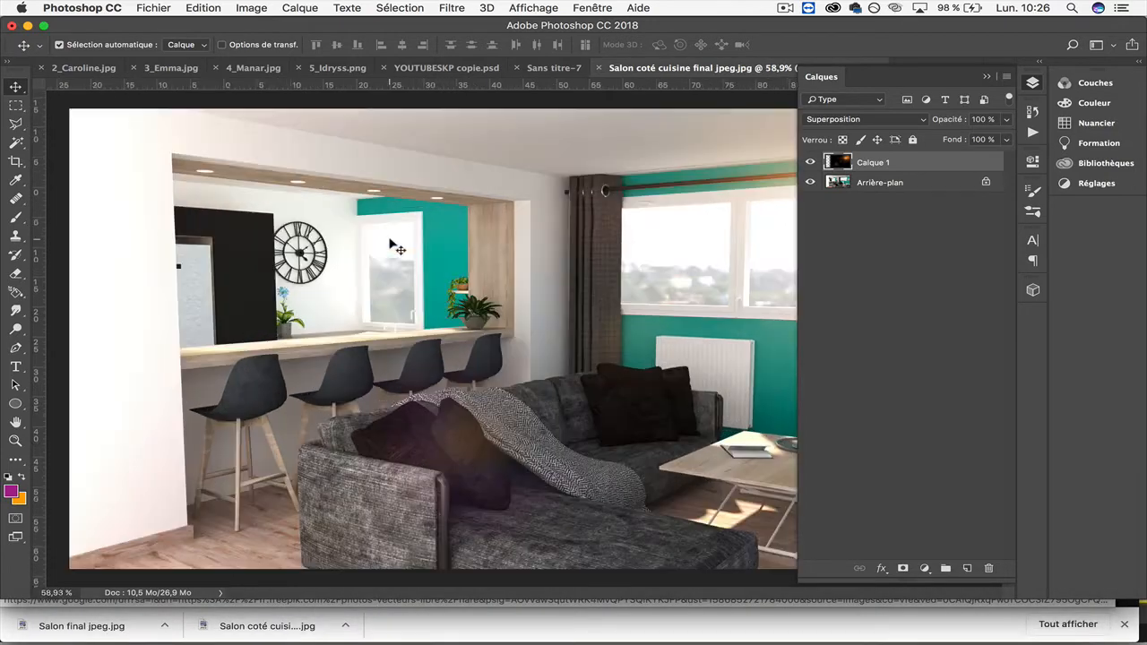
{"action": "scroll", "coordinate": [394, 248], "scroll_direction": "up", "scroll_amount": 3}
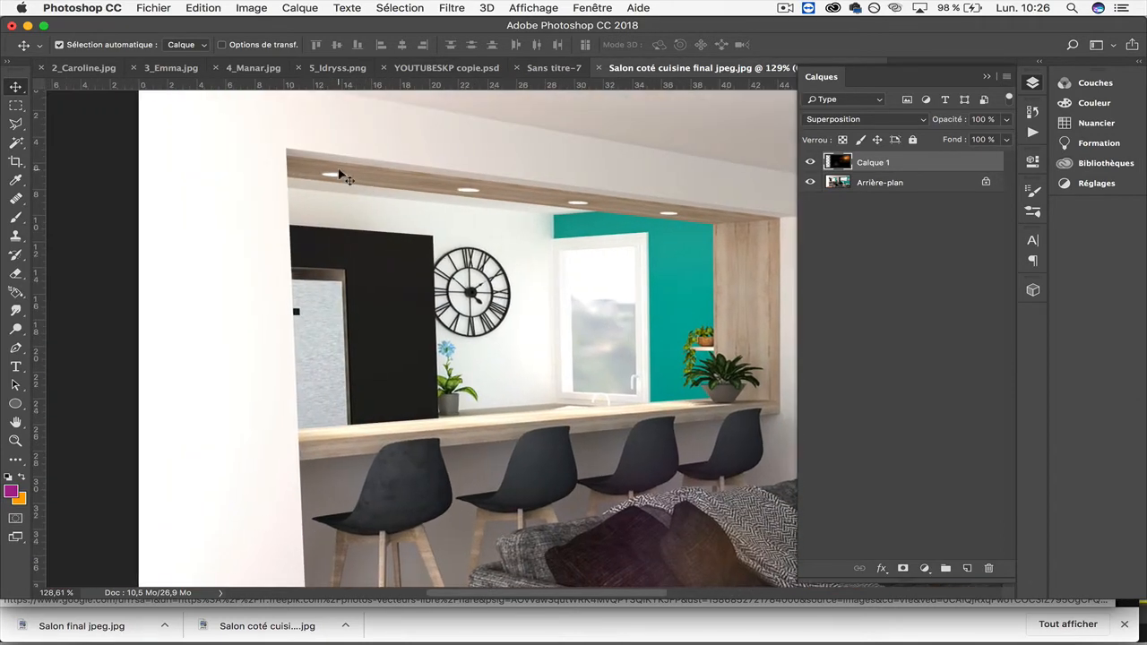
{"action": "scroll", "coordinate": [339, 173], "scroll_direction": "up", "scroll_amount": 4}
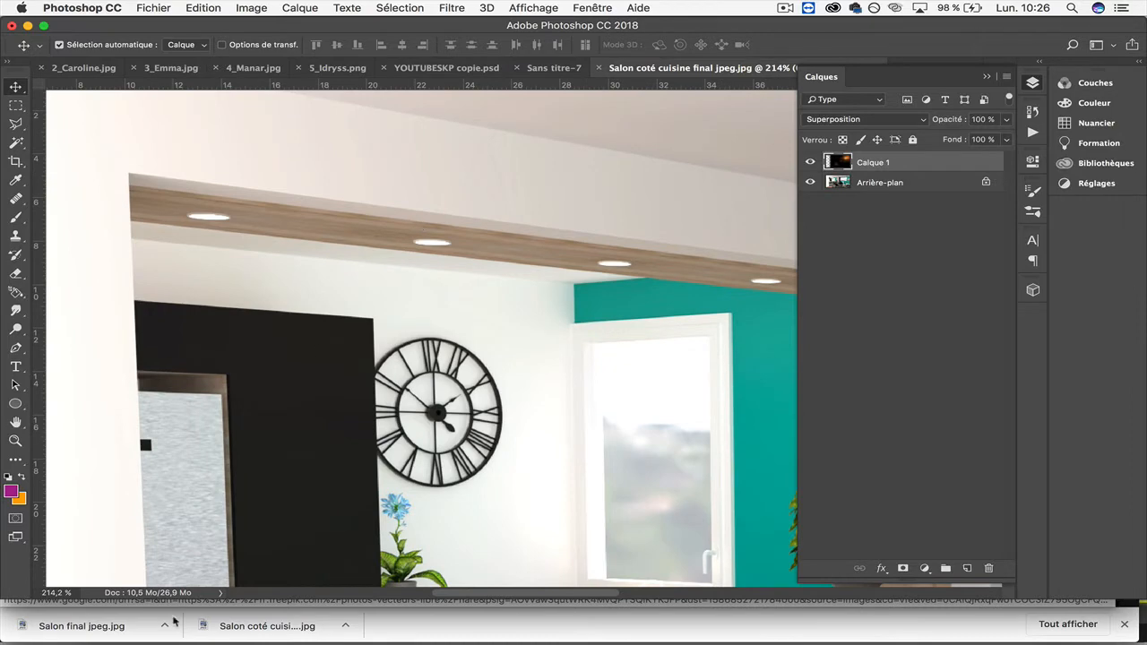
{"action": "left_click", "coordinate": [140, 620]}
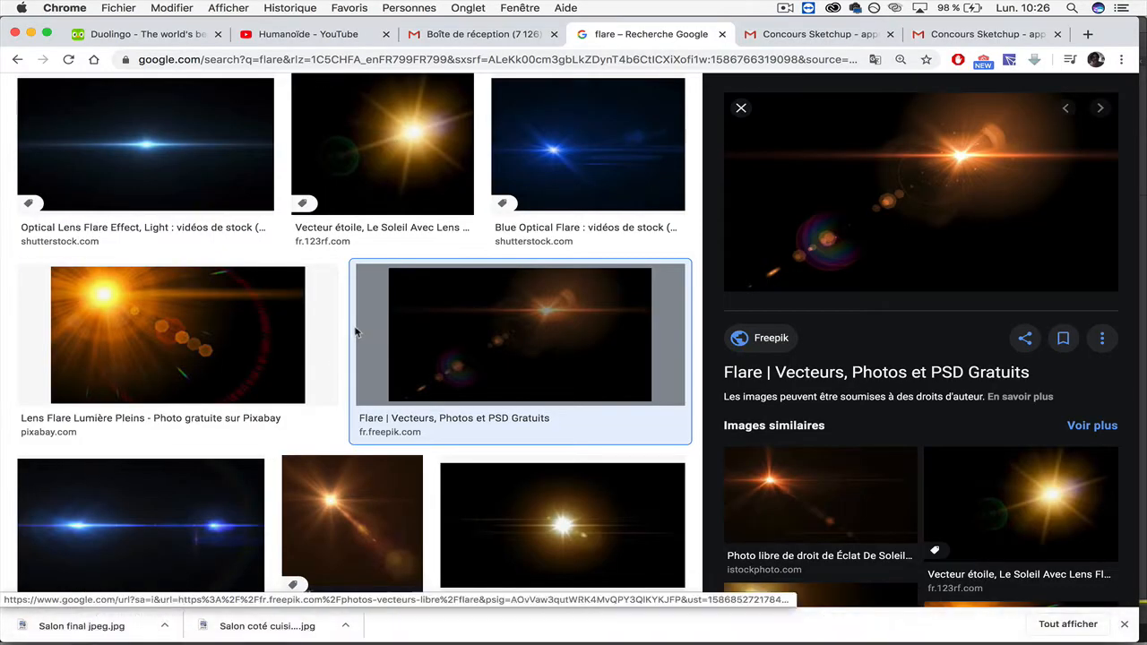
{"action": "scroll", "coordinate": [415, 298], "scroll_direction": "down", "scroll_amount": 5}
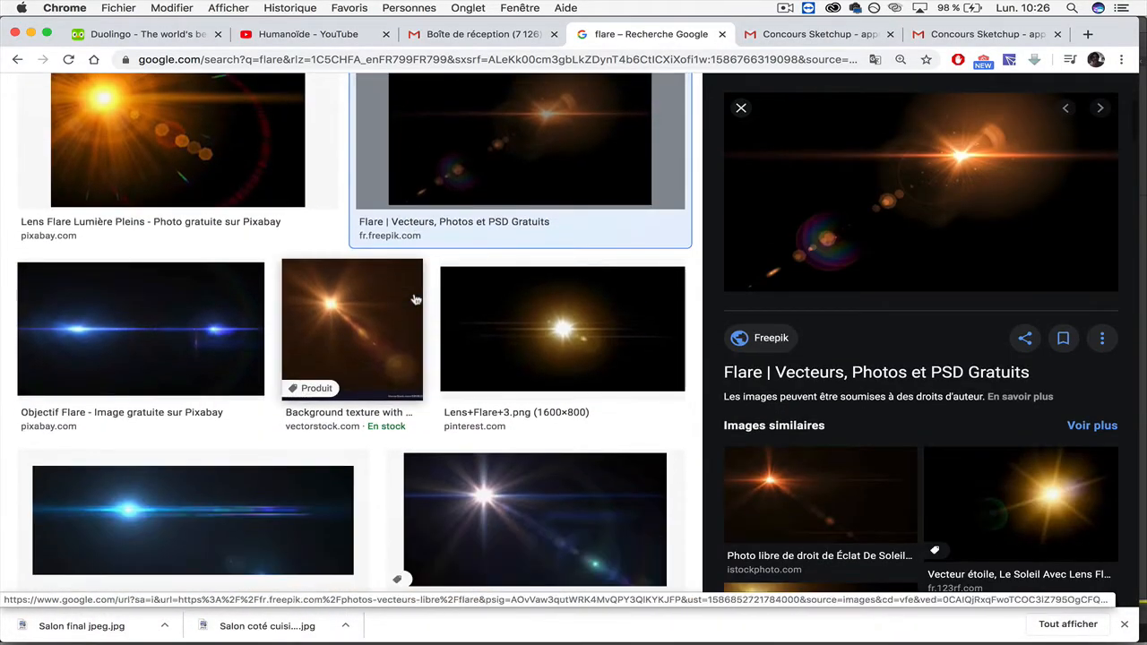
{"action": "left_click", "coordinate": [555, 334]}
{"action": "right_click", "coordinate": [906, 182]}
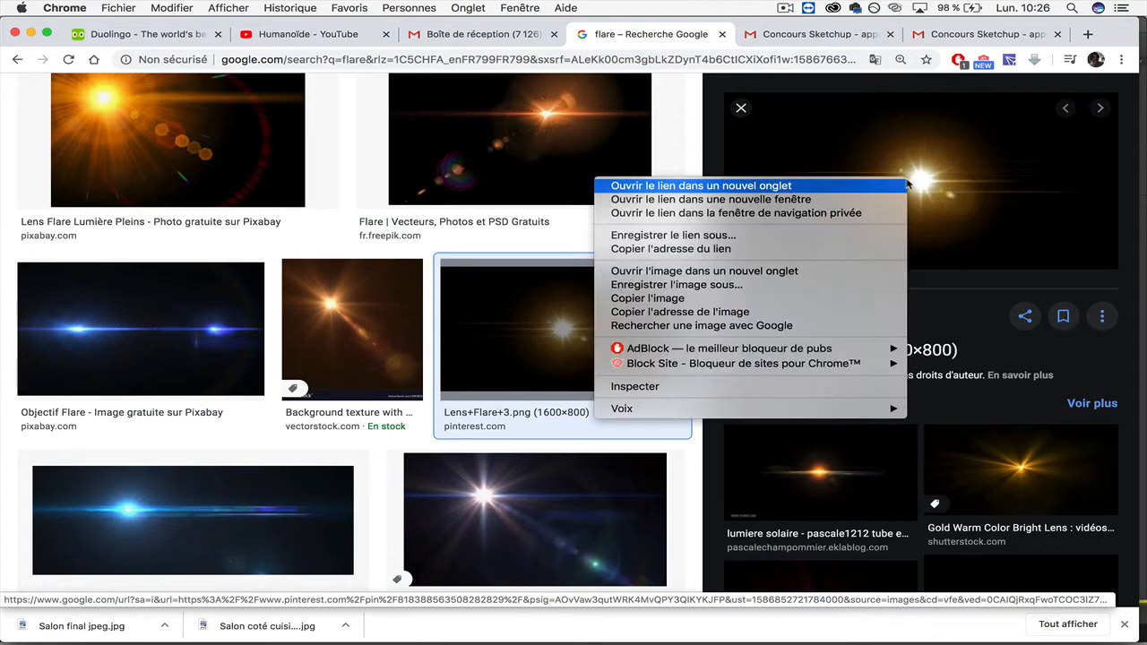
{"action": "left_click", "coordinate": [809, 285]}
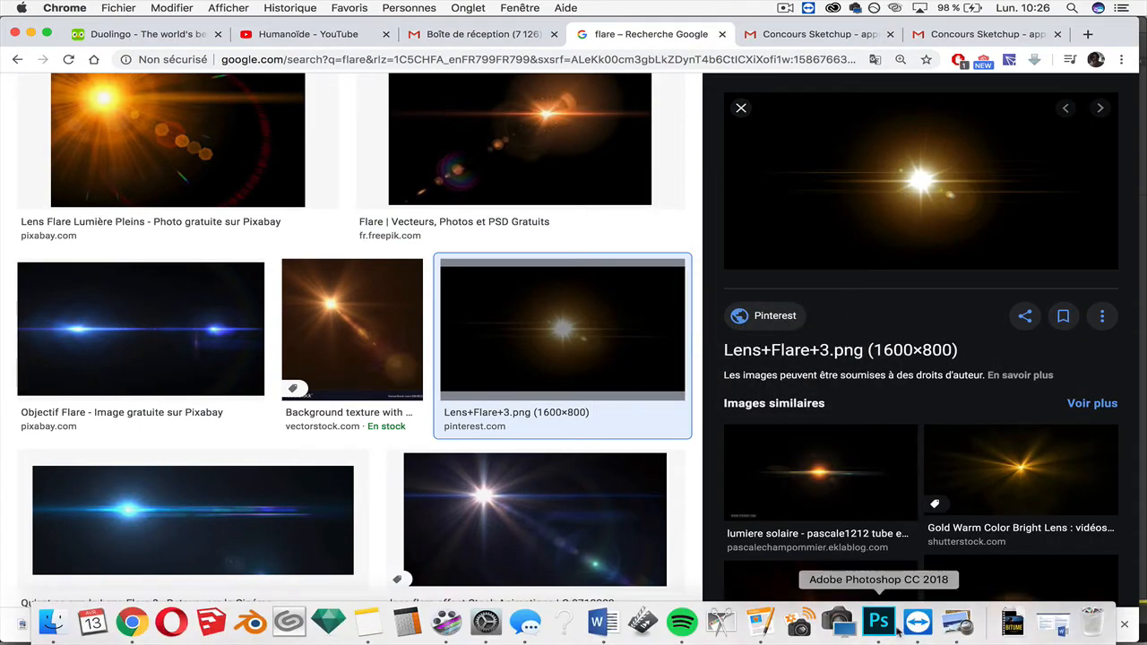
Switch to Photoshop, paste the copied flare into the living room render, and shrink it over the leftmost recessed spotlight above the bar.
{"action": "left_click", "coordinate": [878, 627]}
{"action": "key", "text": "super+v"}
{"action": "scroll", "coordinate": [608, 337], "scroll_direction": "down", "scroll_amount": 5}
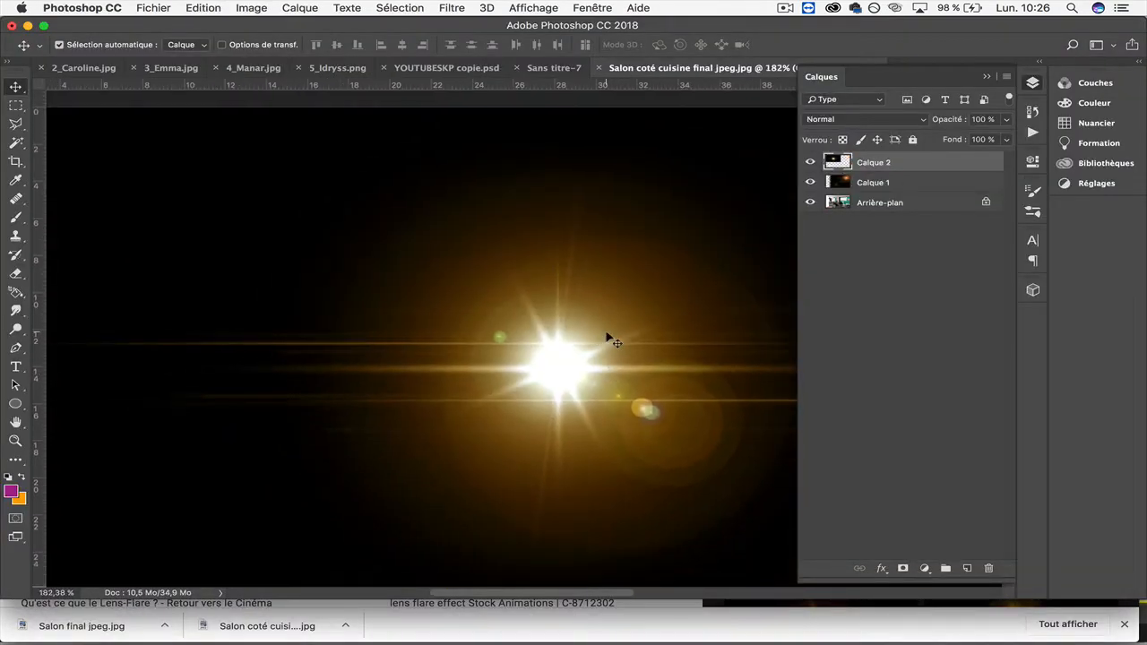
{"action": "scroll", "coordinate": [607, 335], "scroll_direction": "down", "scroll_amount": 5}
{"action": "key", "text": "super+t"}
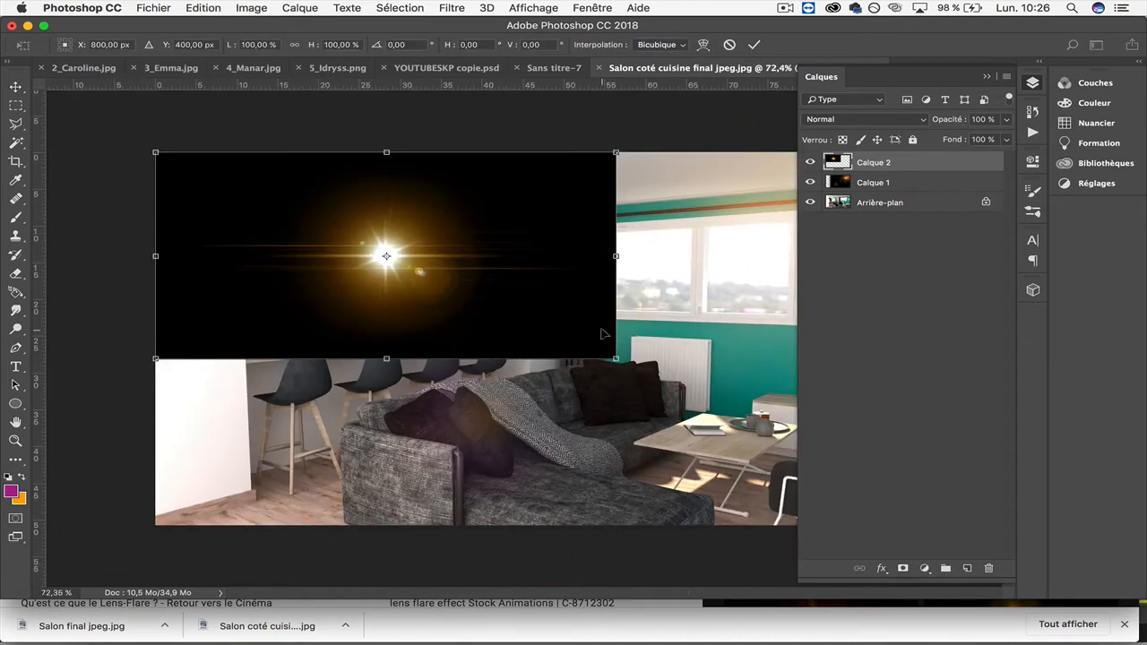
{"action": "left_click_drag", "start_coordinate": [610, 354], "coordinate": [346, 233]}
{"action": "key", "text": "Return"}
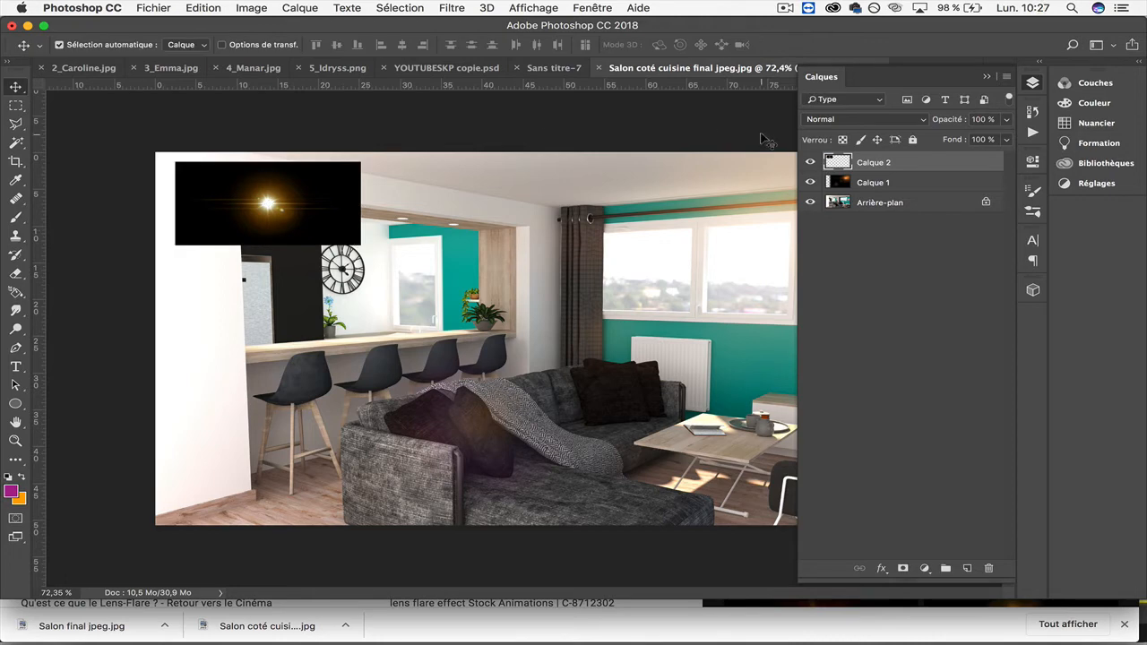
Try the Eclaircir blend mode on the small flare layer, and settle on Superposition.
{"action": "left_click", "coordinate": [855, 120]}
{"action": "left_click", "coordinate": [830, 215]}
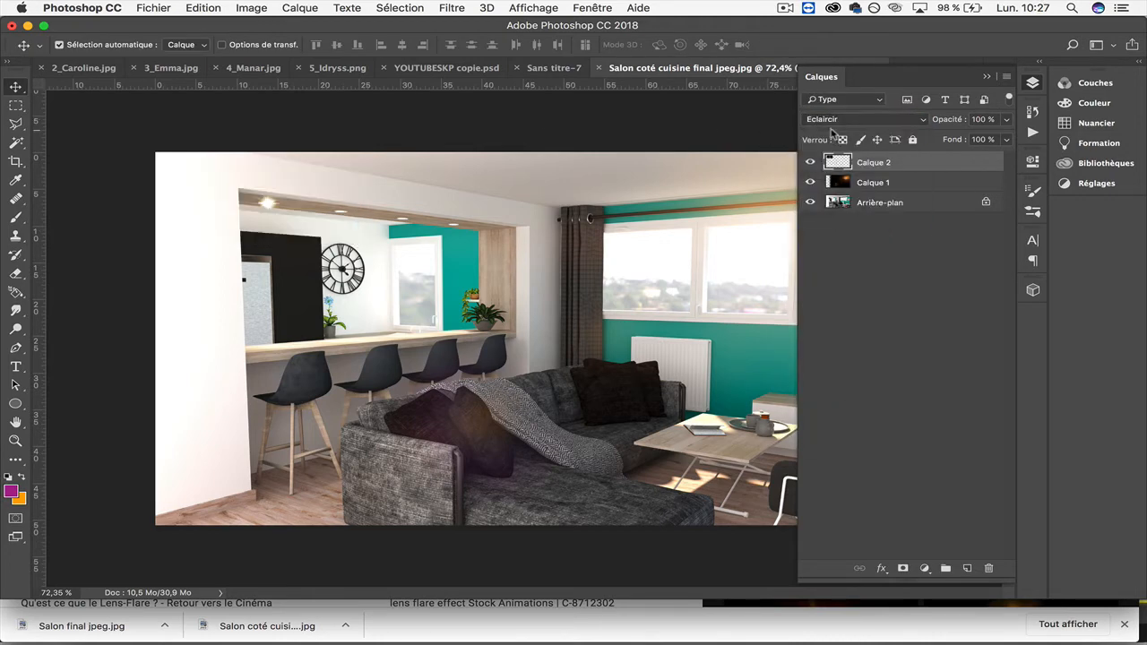
{"action": "left_click", "coordinate": [830, 123]}
{"action": "left_click", "coordinate": [829, 131]}
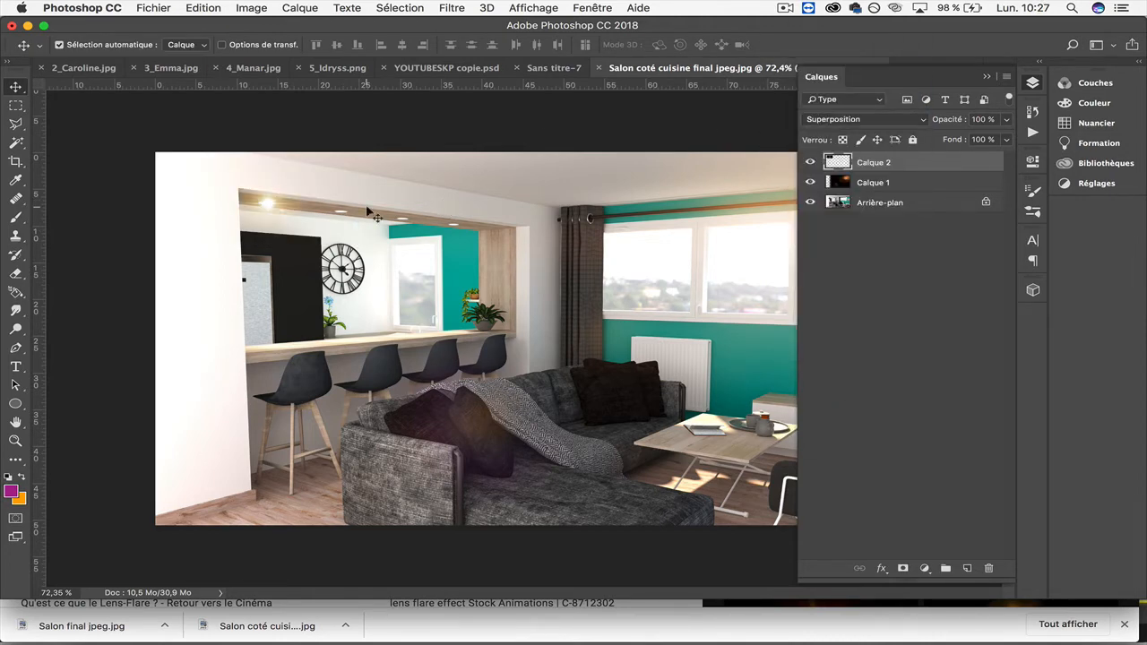
Scale the small flare down to about 56 % and centre it on the leftmost recessed spotlight.
{"action": "scroll", "coordinate": [367, 208], "scroll_direction": "up", "scroll_amount": 5}
{"action": "key", "text": "super+t"}
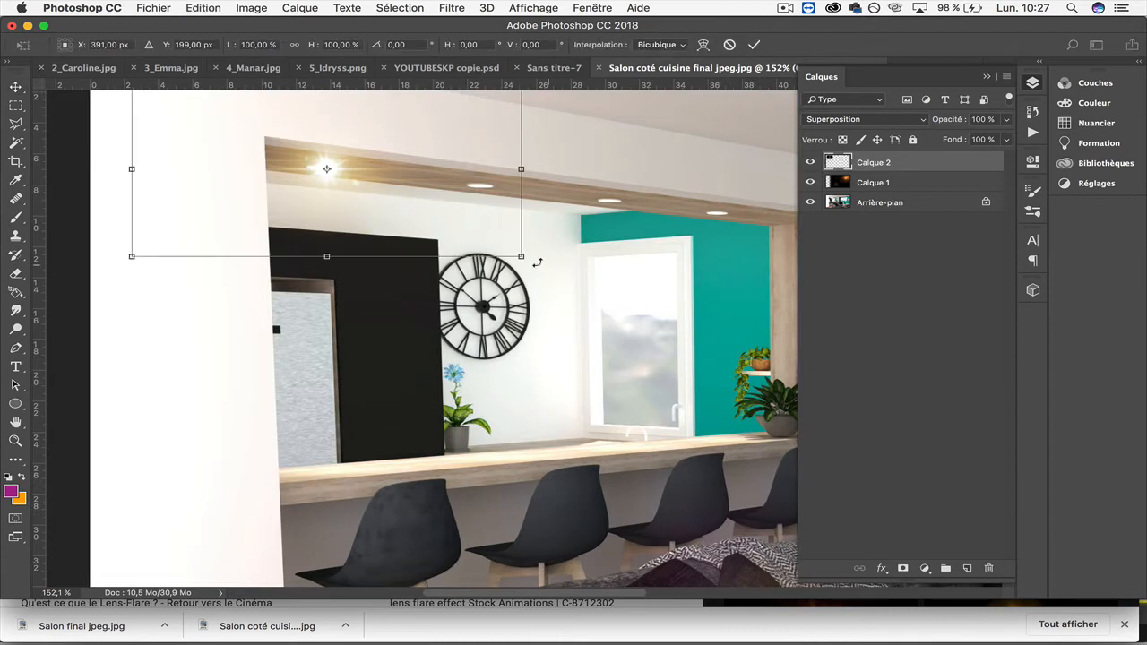
{"action": "left_click_drag", "start_coordinate": [522, 256], "coordinate": [353, 179]}
{"action": "left_click_drag", "start_coordinate": [264, 133], "coordinate": [348, 173]}
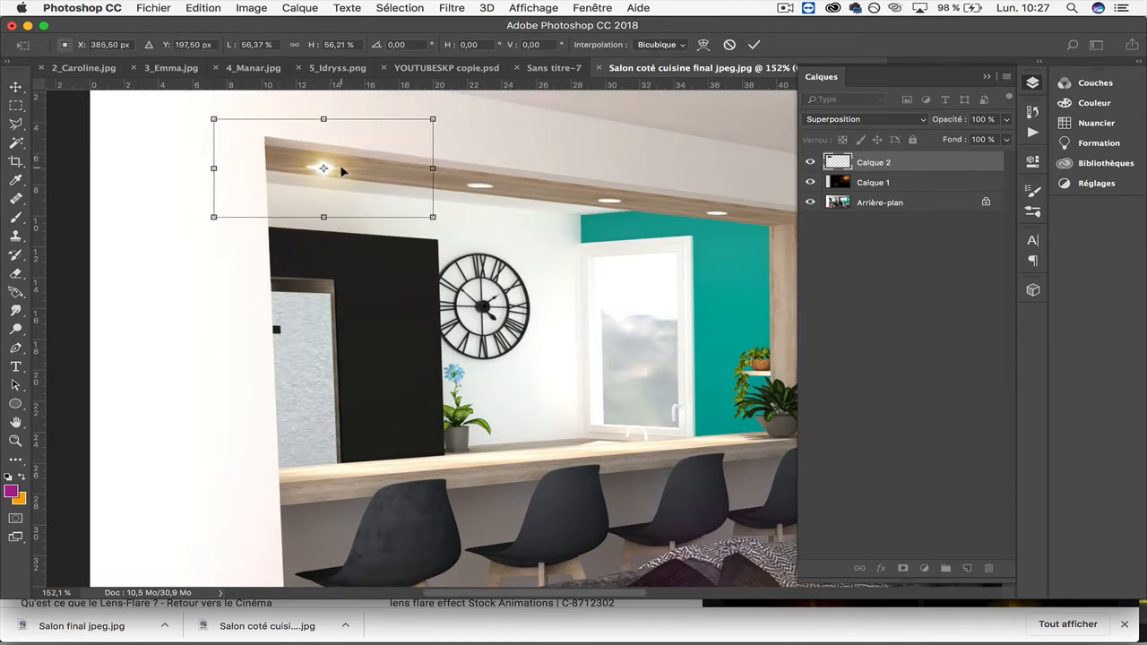
{"action": "key", "text": "Return"}
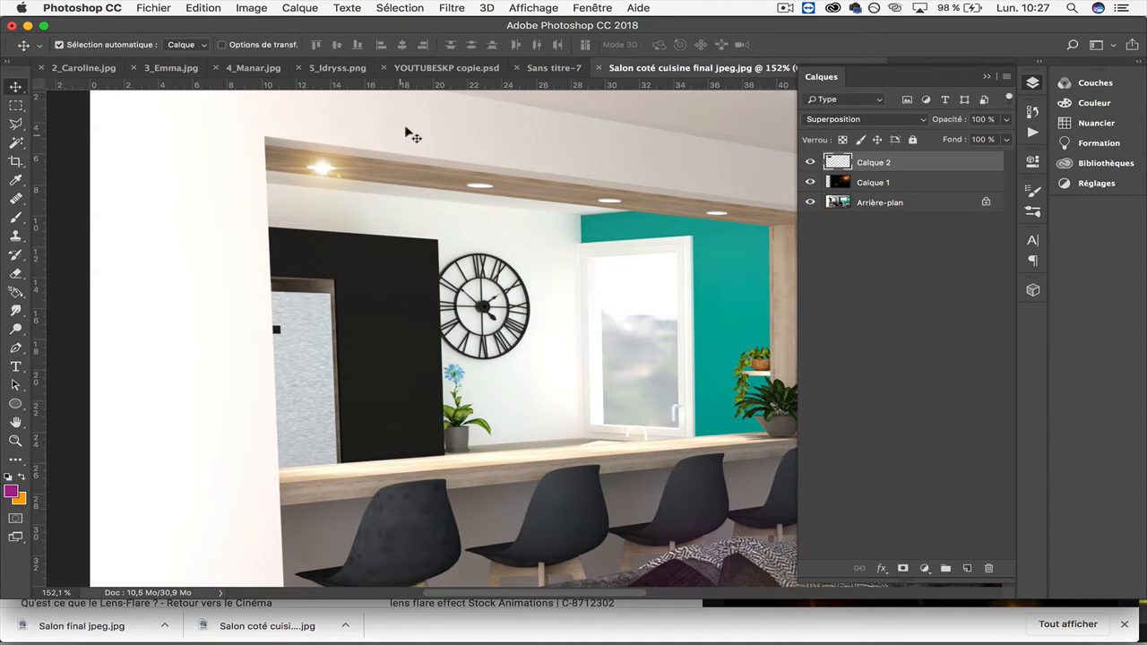
Apply a Gaussian blur (Flou gaussien) with a radius of 5,6 pixels to the spotlight flare layer.
{"action": "left_click", "coordinate": [448, 7]}
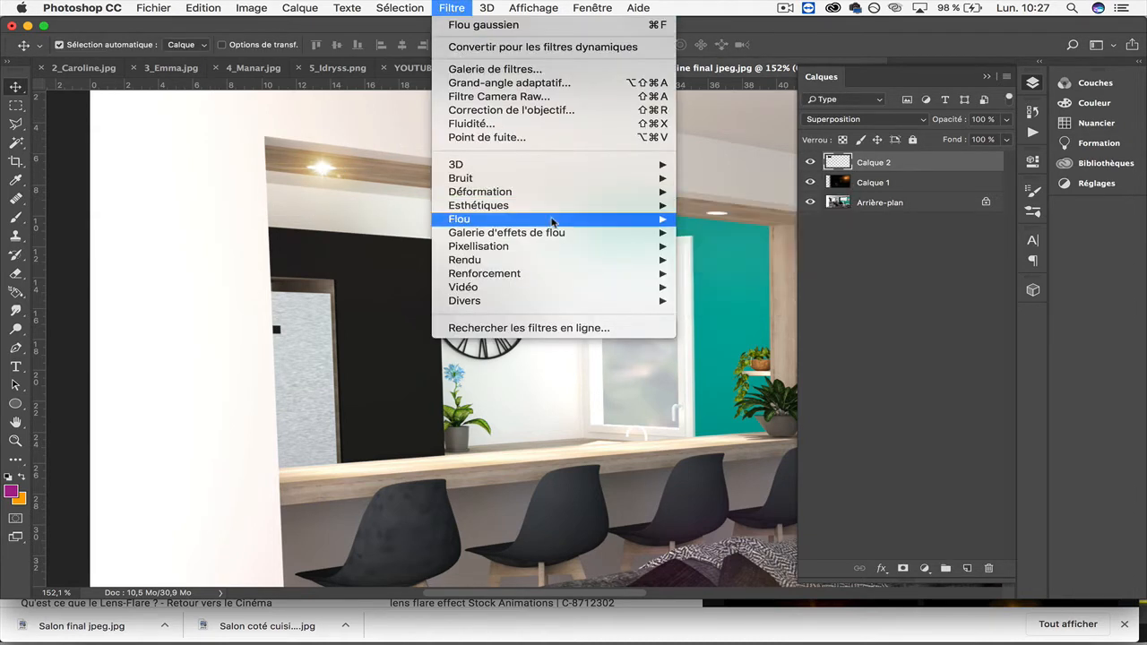
{"action": "mouse_move", "coordinate": [556, 220]}
{"action": "left_click", "coordinate": [732, 287]}
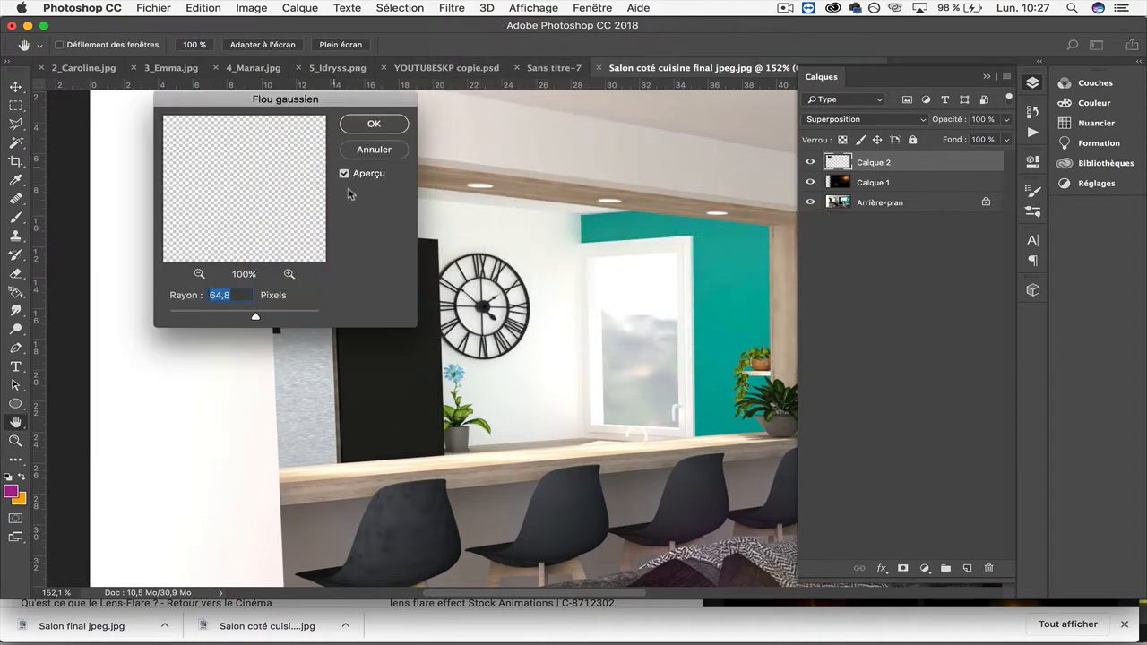
{"action": "left_click_drag", "start_coordinate": [583, 140], "coordinate": [679, 176]}
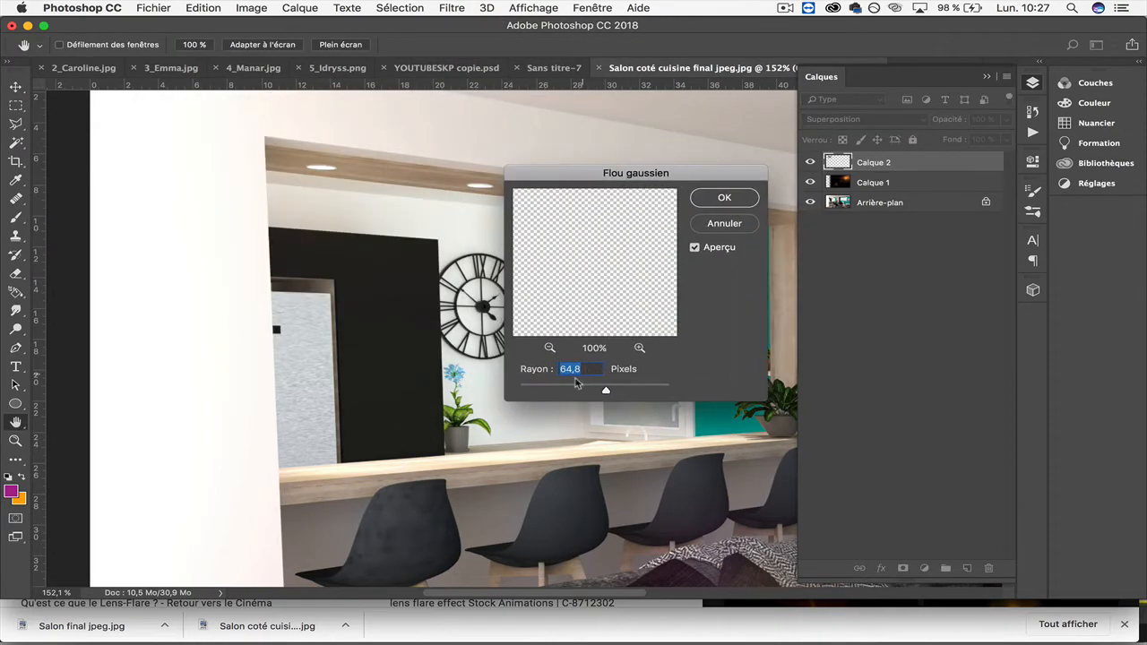
{"action": "left_click_drag", "start_coordinate": [553, 390], "coordinate": [557, 390]}
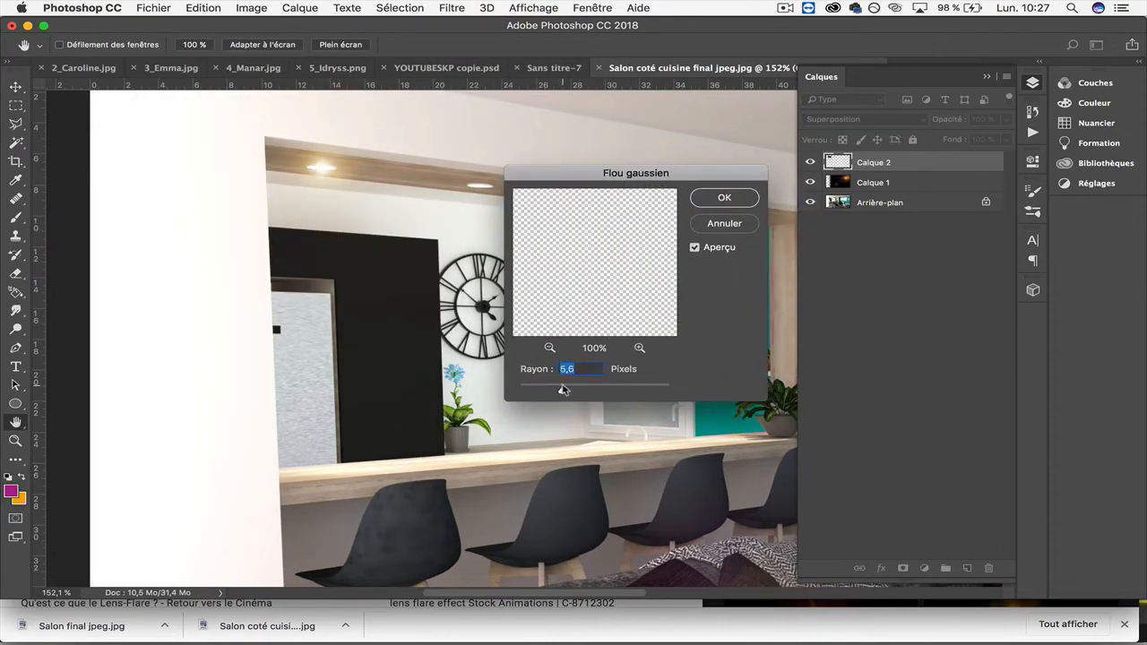
{"action": "key", "text": "Return"}
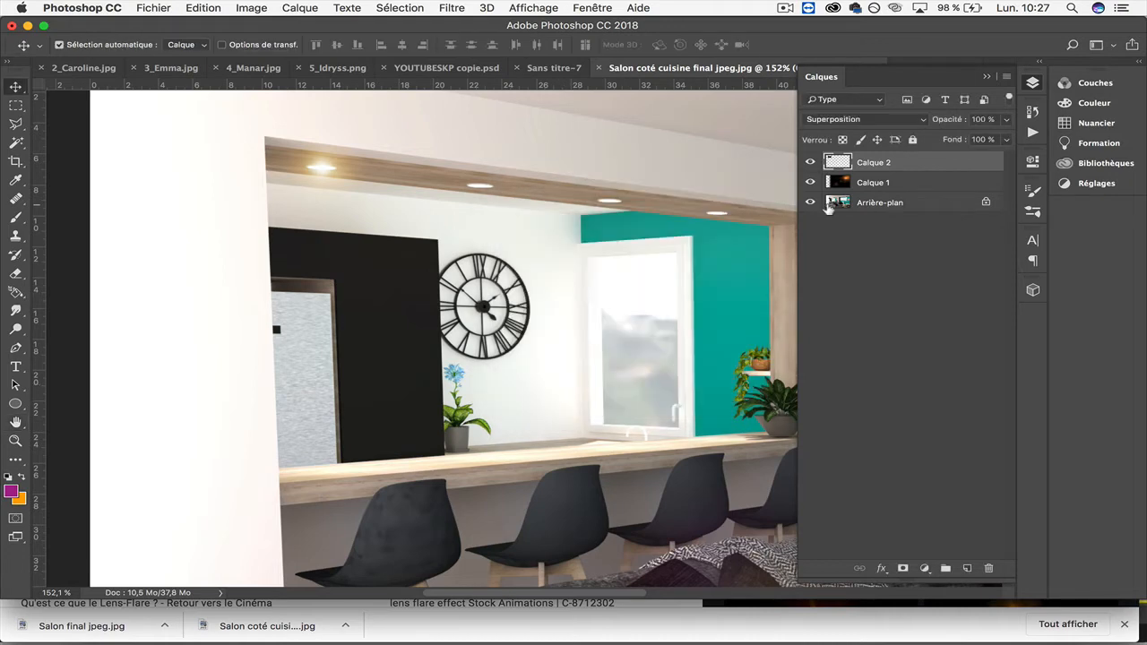
Duplicate the blurred spotlight flare layer and place the copy on the second spotlight from the left.
{"action": "right_click", "coordinate": [874, 162]}
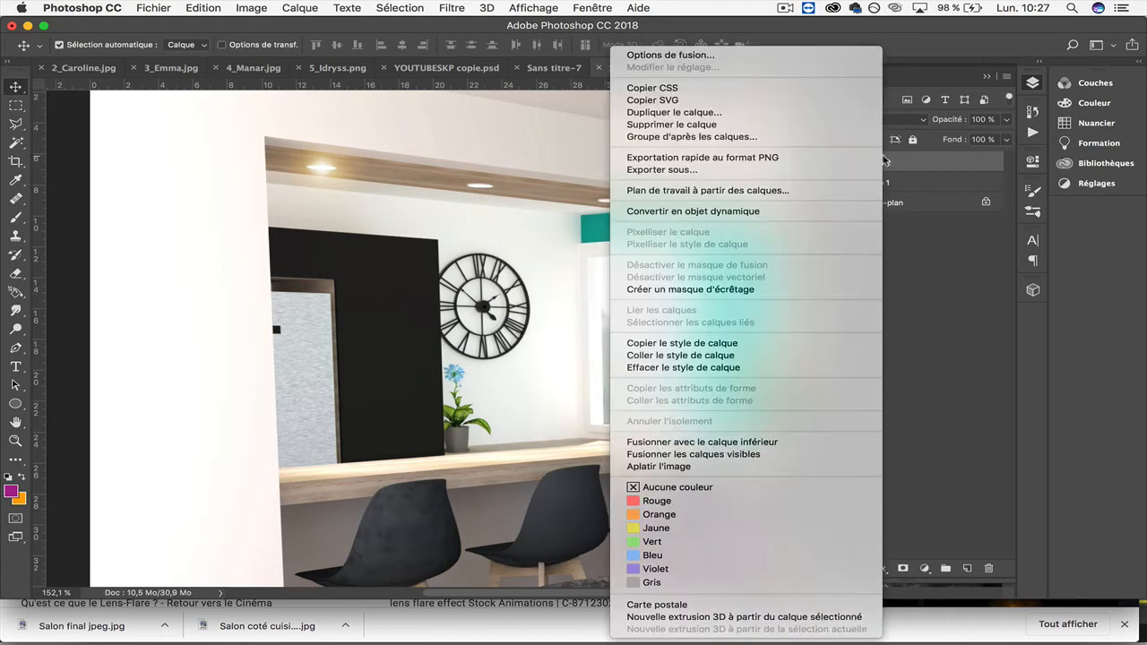
{"action": "left_click", "coordinate": [824, 114]}
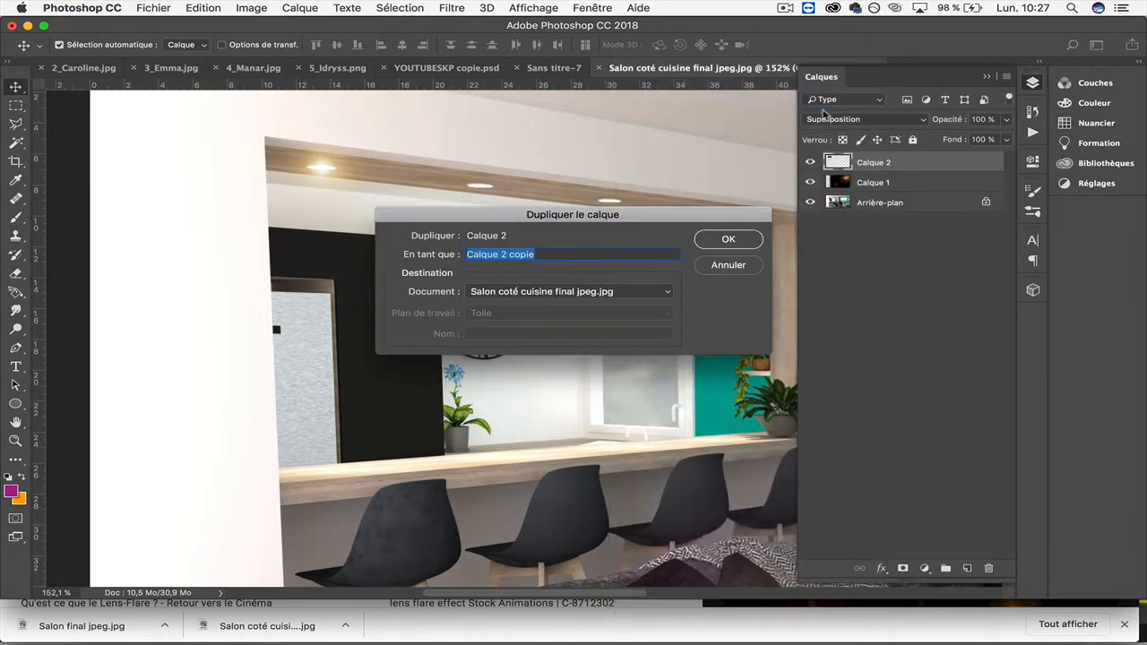
{"action": "key", "text": "Return"}
{"action": "key", "text": "ctrl+t"}
{"action": "left_click_drag", "start_coordinate": [364, 158], "coordinate": [520, 175]}
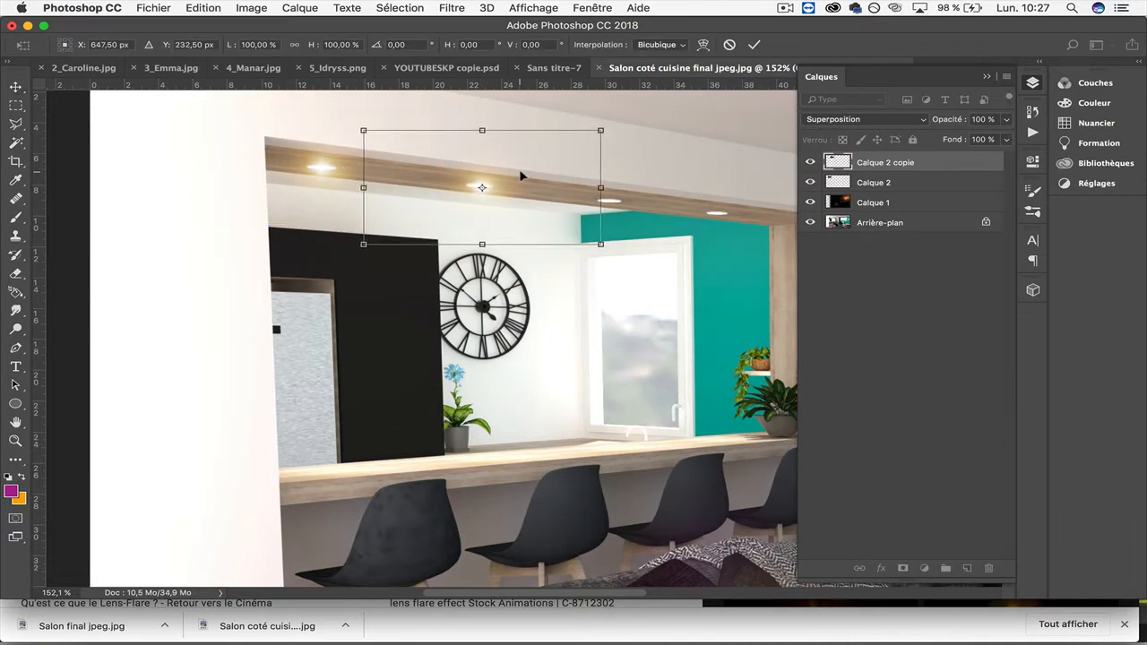
{"action": "key", "text": "Return"}
Duplicate the second spotlight's flare layer and place the copy on the third spotlight.
{"action": "right_click", "coordinate": [894, 163]}
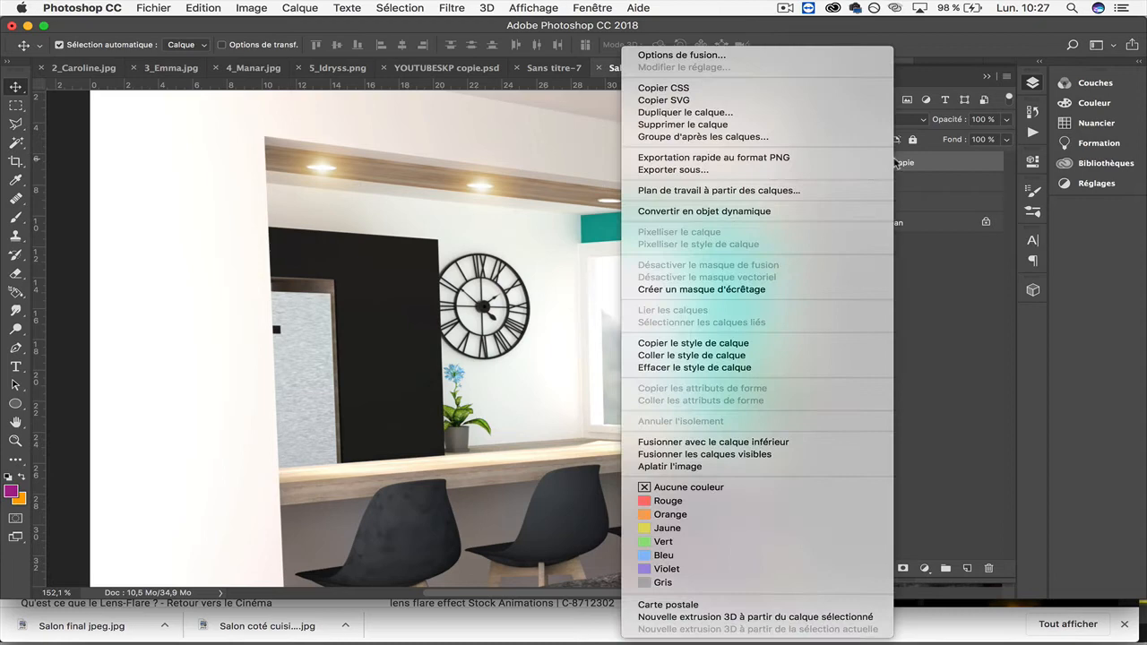
{"action": "left_click", "coordinate": [809, 115]}
{"action": "key", "text": "Return"}
{"action": "key", "text": "super+t"}
{"action": "left_click_drag", "start_coordinate": [523, 165], "coordinate": [633, 194]}
{"action": "key", "text": "Return"}
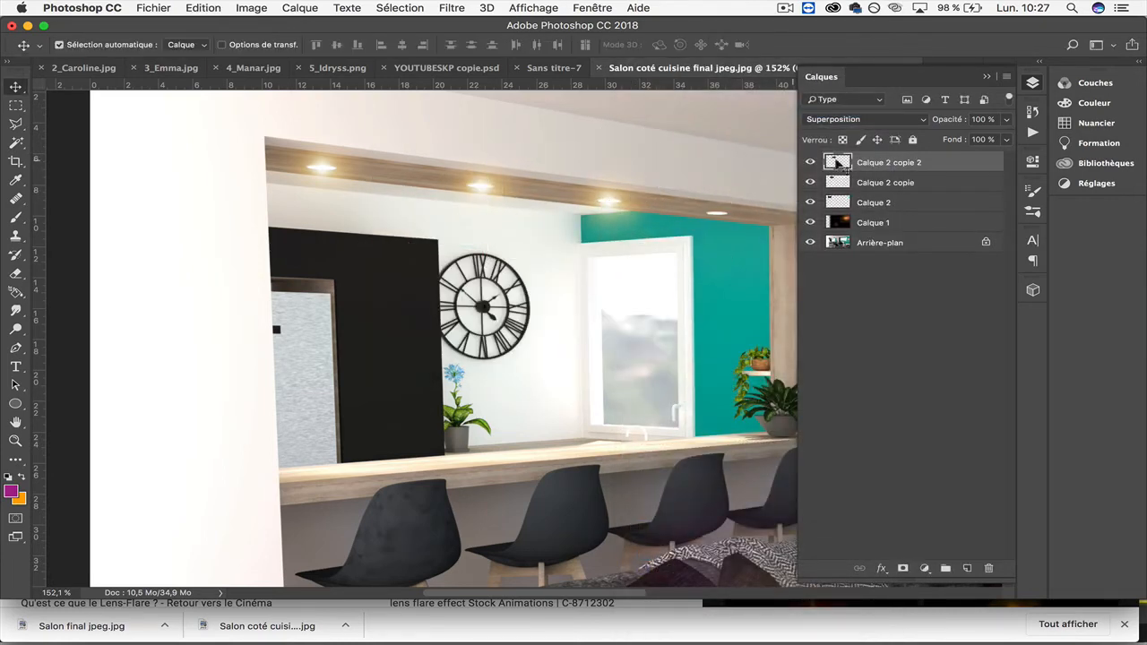
Duplicate the third spotlight's flare layer and align the copy precisely with the fourth spotlight above the bar.
{"action": "right_click", "coordinate": [864, 165]}
{"action": "left_click", "coordinate": [837, 109]}
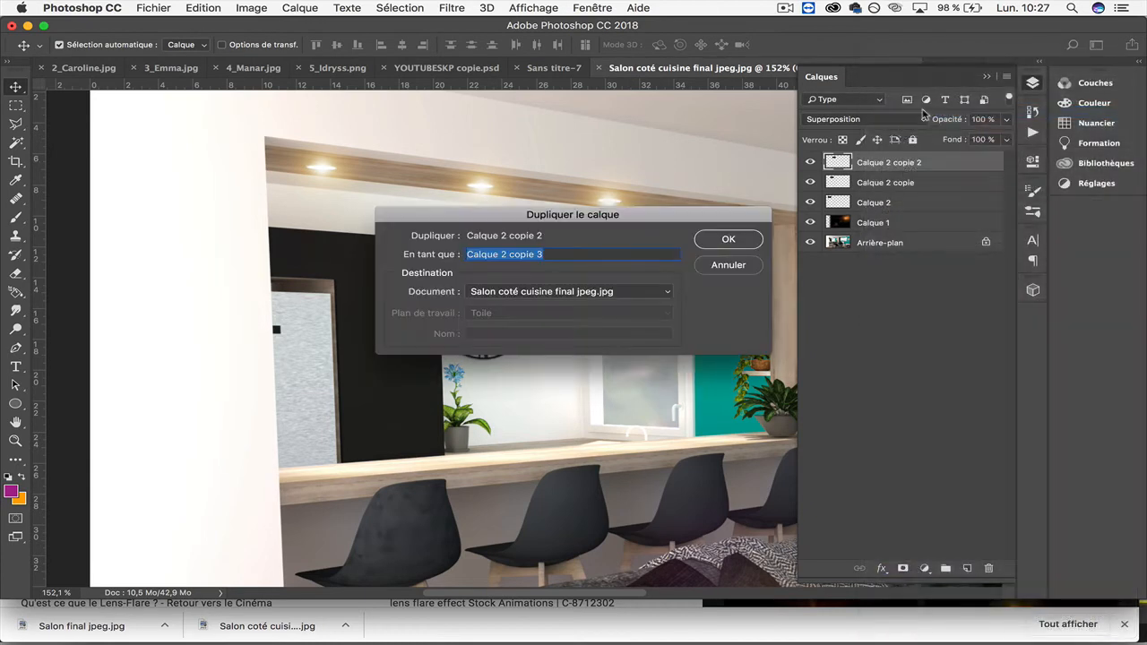
{"action": "key", "text": "Return"}
{"action": "key", "text": "super+t"}
{"action": "left_click_drag", "start_coordinate": [719, 212], "coordinate": [728, 207]}
{"action": "key", "text": "Left"}
{"action": "key", "text": "Left"}
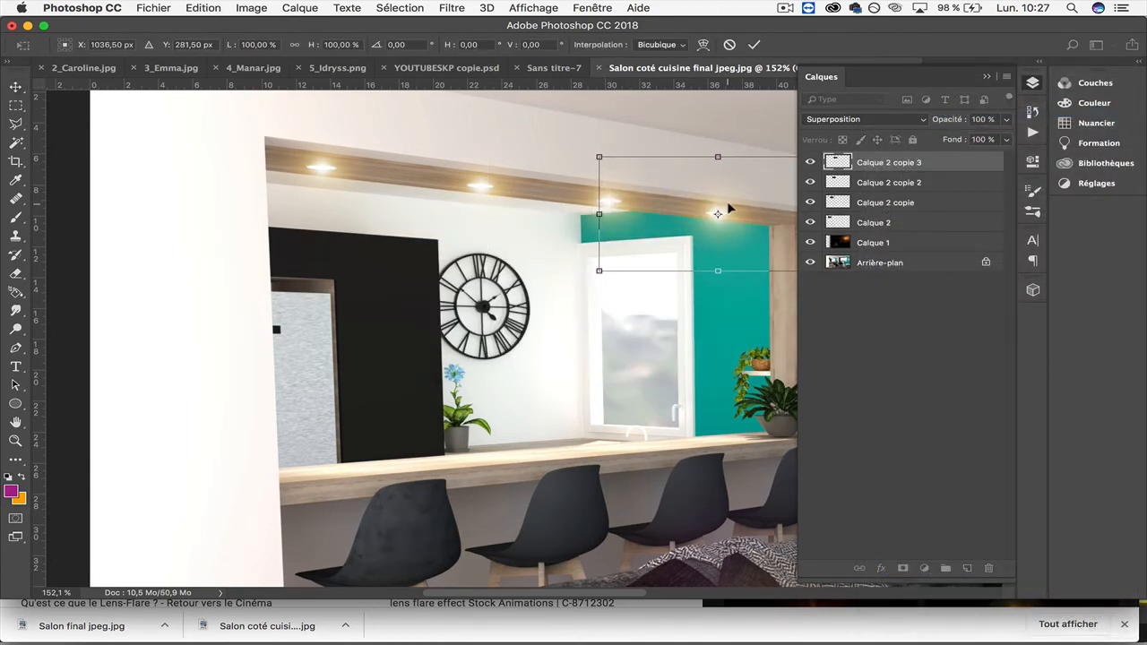
{"action": "key", "text": "Up"}
{"action": "key", "text": "Up"}
{"action": "key", "text": "Return"}
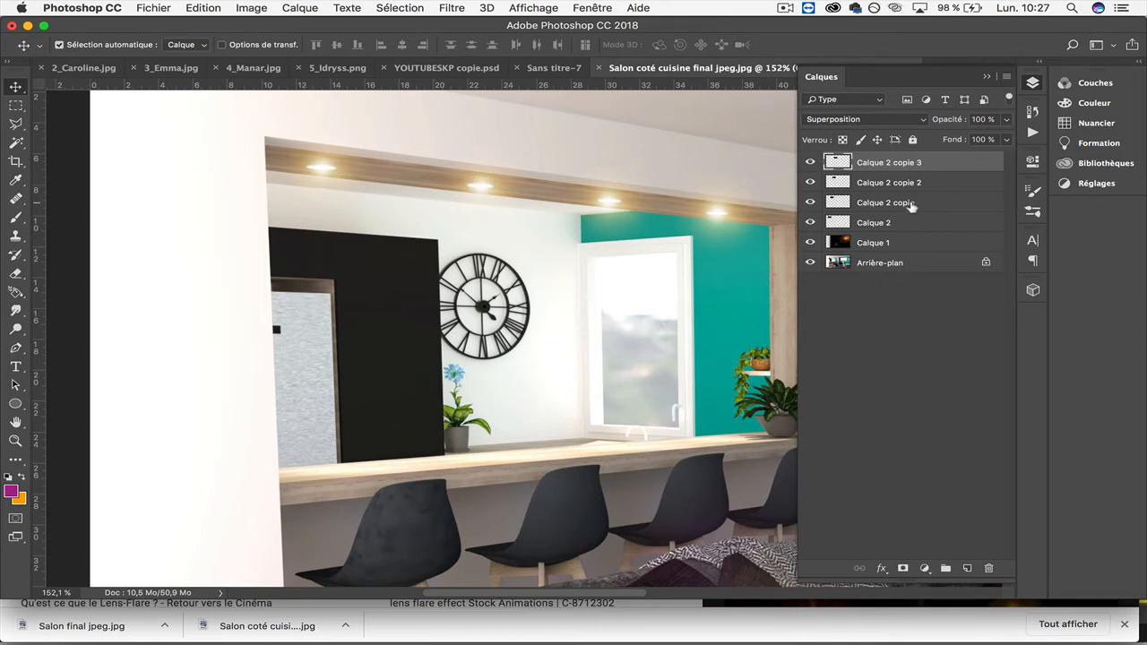
Lower the opacity of the flares on the second, third and fourth spotlights, with 29 % for the fourth, and check the whole render.
{"action": "left_click", "coordinate": [909, 204]}
{"action": "left_click", "coordinate": [1006, 120]}
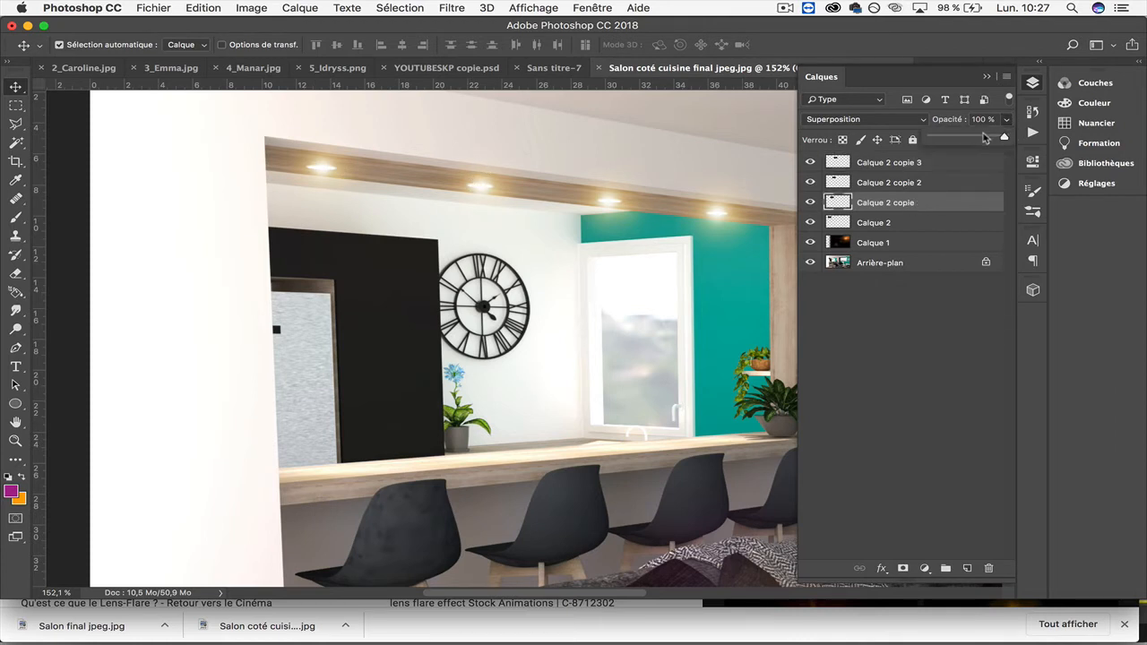
{"action": "left_click_drag", "start_coordinate": [989, 136], "coordinate": [982, 136]}
{"action": "left_click", "coordinate": [934, 181]}
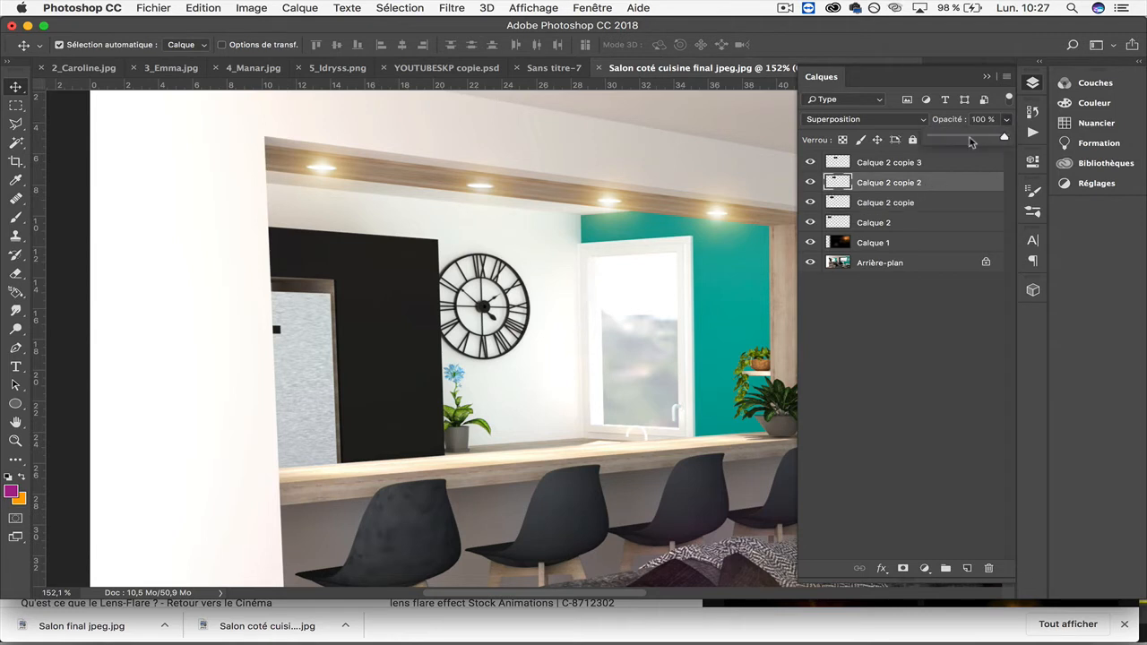
{"action": "left_click", "coordinate": [951, 164]}
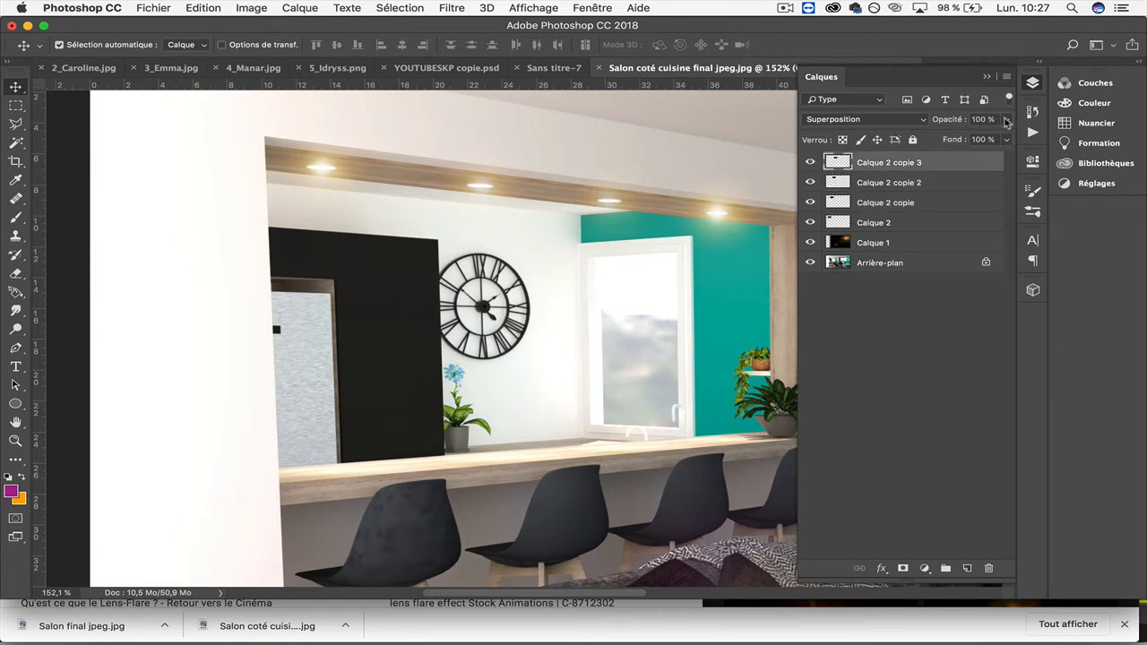
{"action": "left_click", "coordinate": [1006, 119]}
{"action": "left_click", "coordinate": [953, 140]}
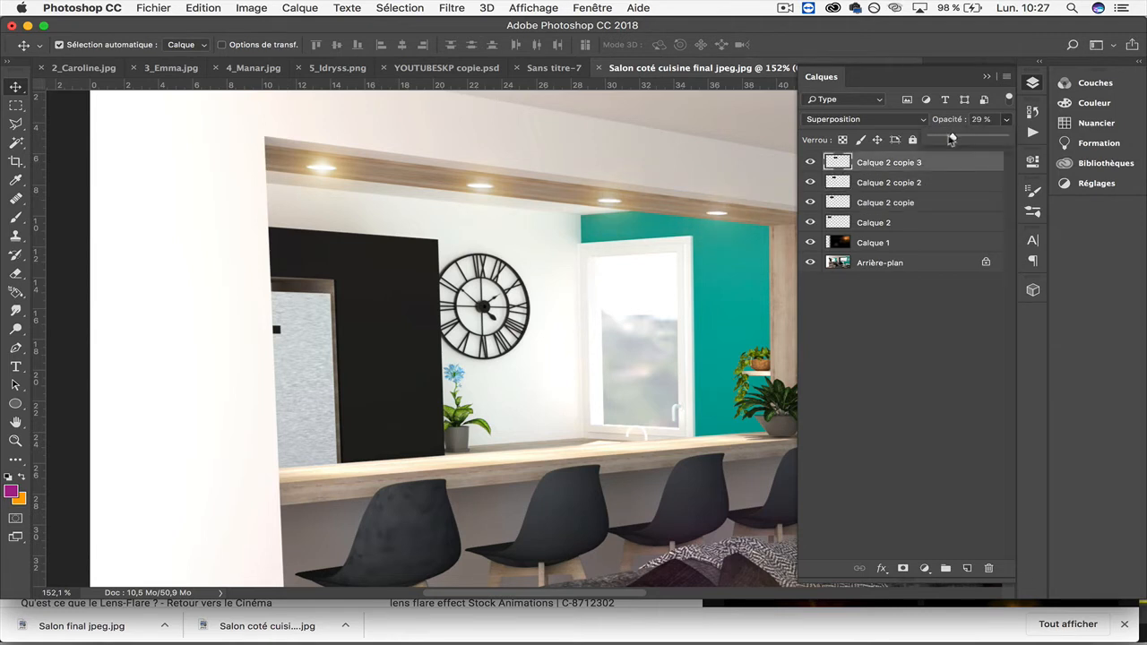
{"action": "left_click", "coordinate": [986, 77]}
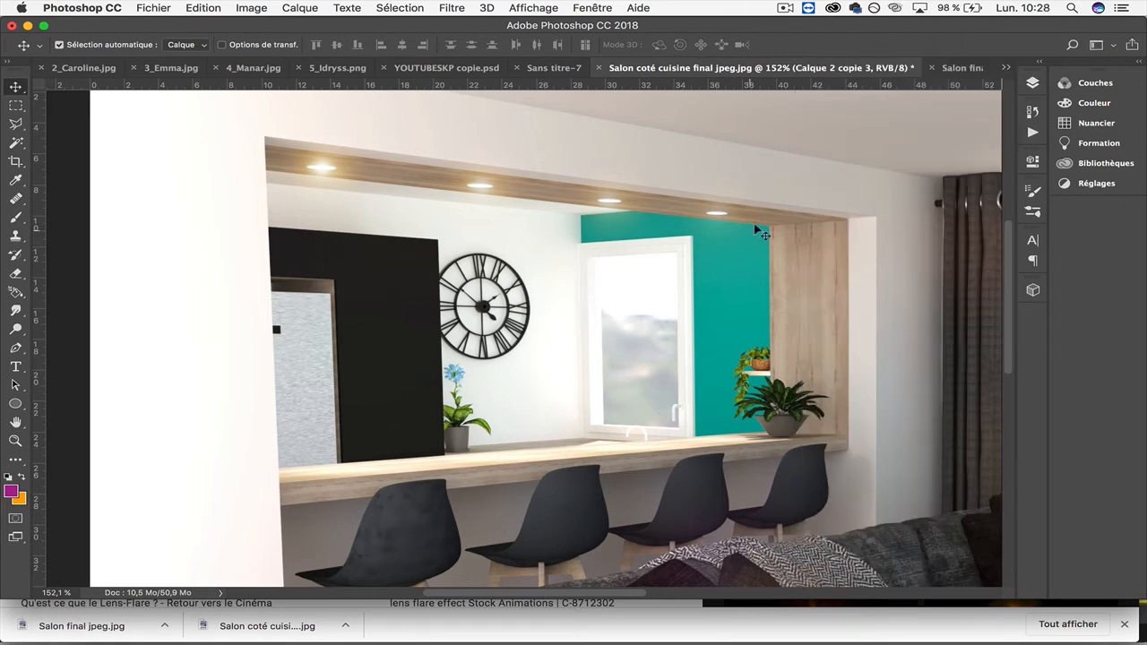
{"action": "scroll", "coordinate": [703, 280], "scroll_direction": "down", "scroll_amount": 5}
{"action": "scroll", "coordinate": [703, 280], "scroll_direction": "down", "scroll_amount": 4}
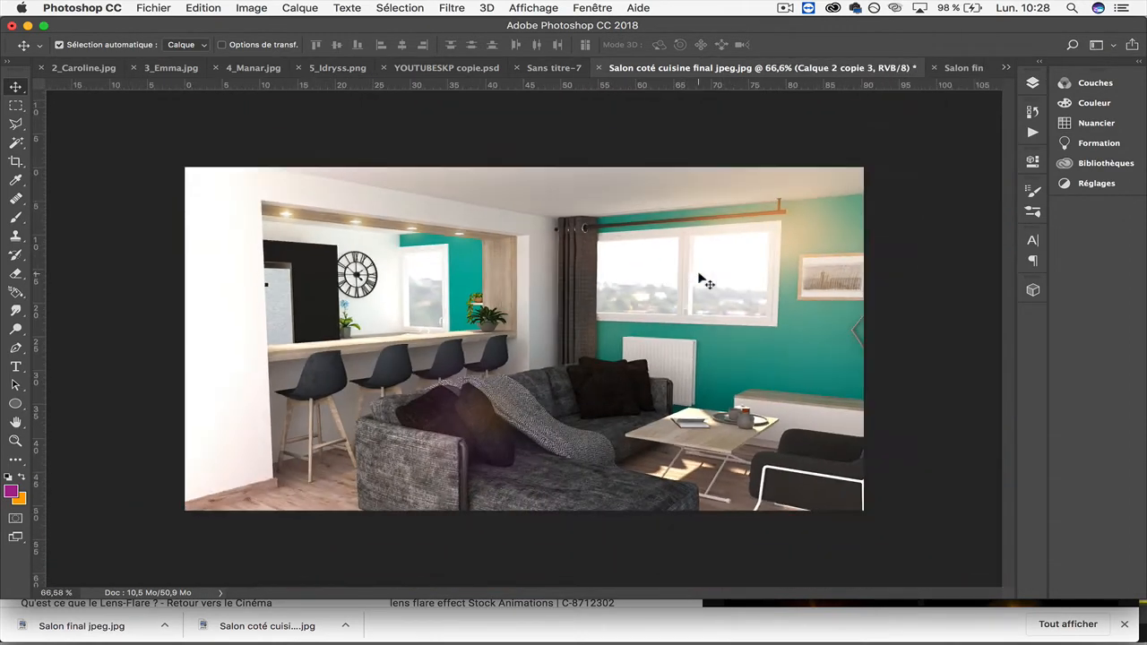
Group all five flare layers above the background and toggle the group's visibility to compare before and after.
{"action": "left_click", "coordinate": [593, 7]}
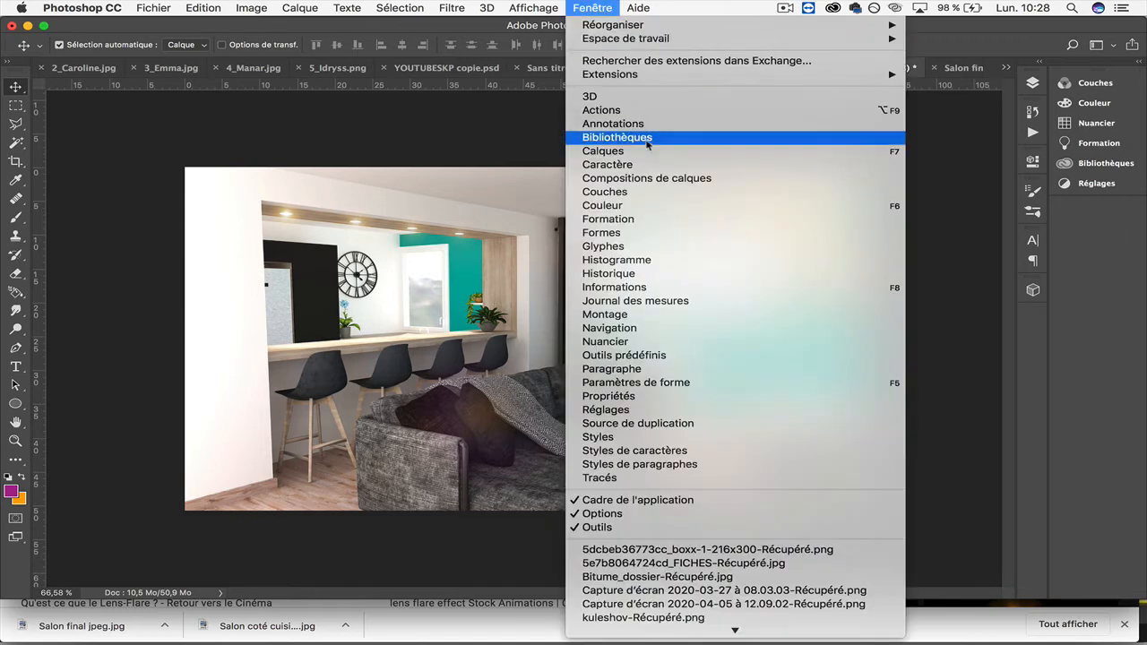
{"action": "left_click", "coordinate": [593, 153]}
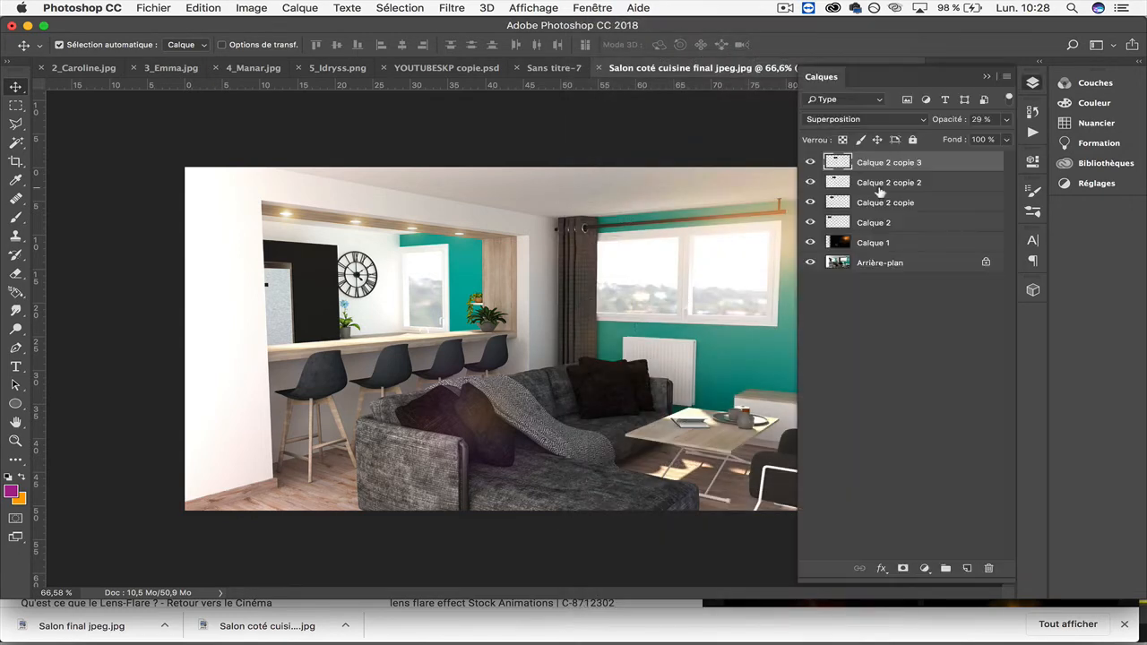
{"action": "left_click", "coordinate": [885, 243], "text": "shift"}
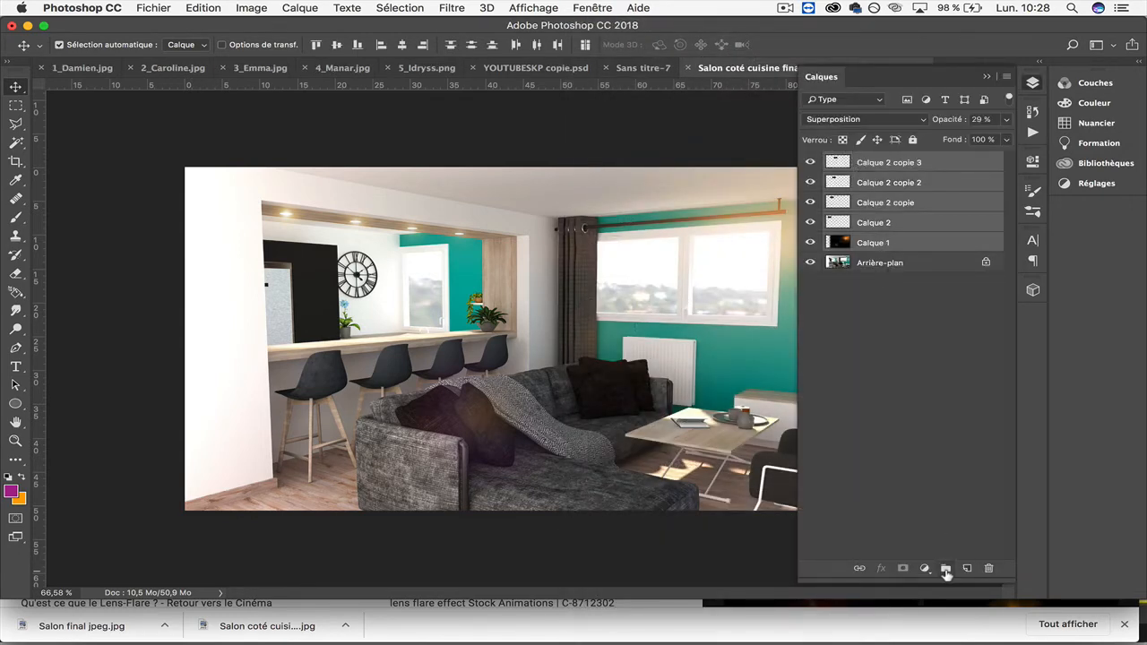
{"action": "left_click", "coordinate": [946, 569]}
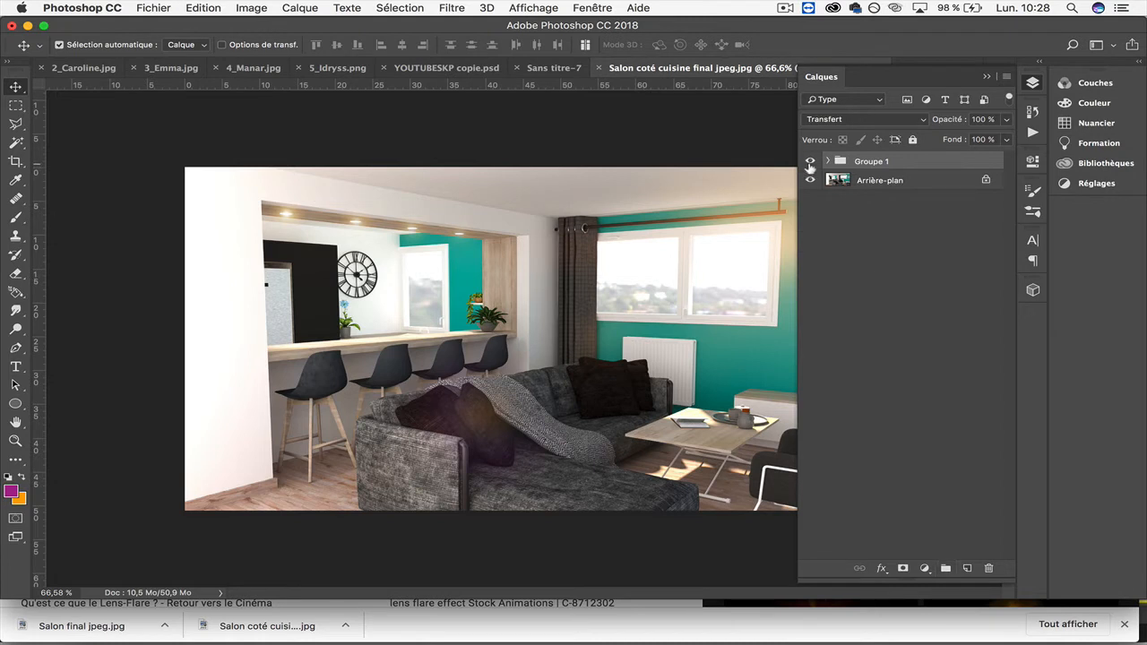
{"action": "left_click", "coordinate": [809, 162]}
{"action": "left_click", "coordinate": [809, 162]}
Create a new layer above the flare group and fill it with a radial gradient, white at the centre fading to black edges.
{"action": "left_click", "coordinate": [967, 568]}
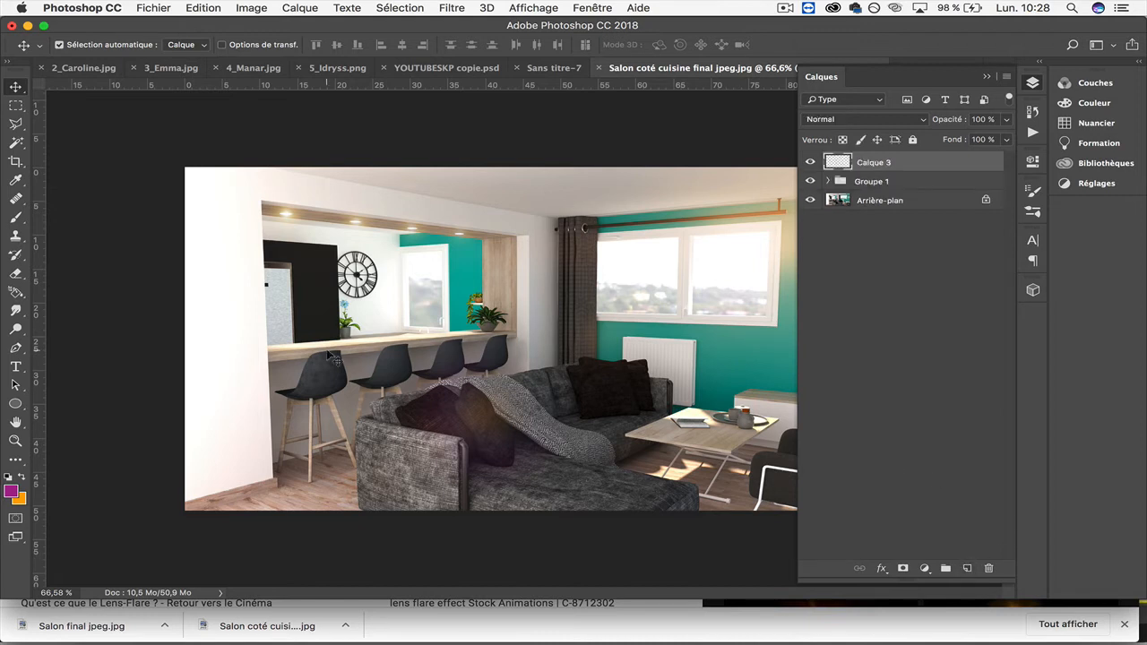
{"action": "left_click", "coordinate": [8, 477]}
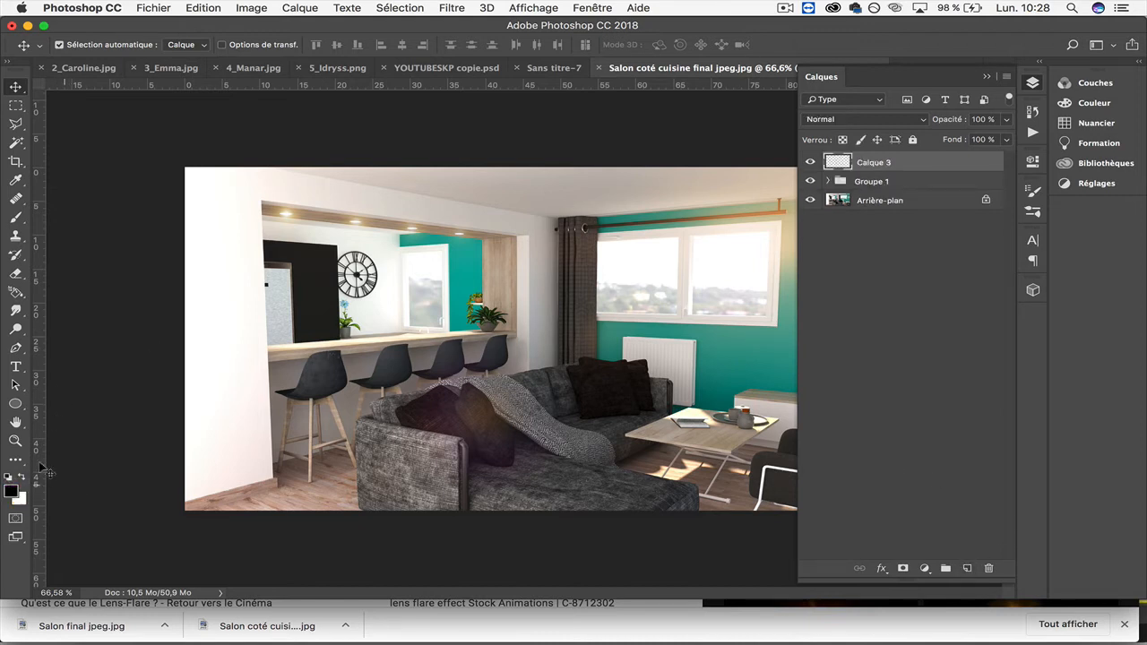
{"action": "left_click", "coordinate": [15, 347]}
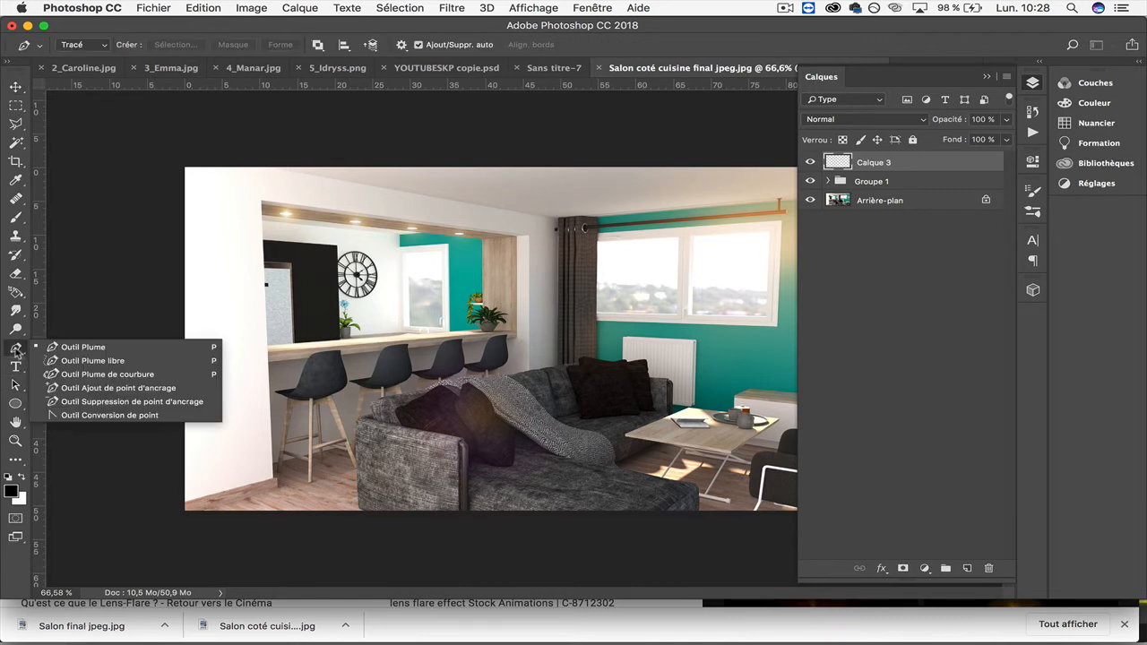
{"action": "left_click", "coordinate": [15, 292]}
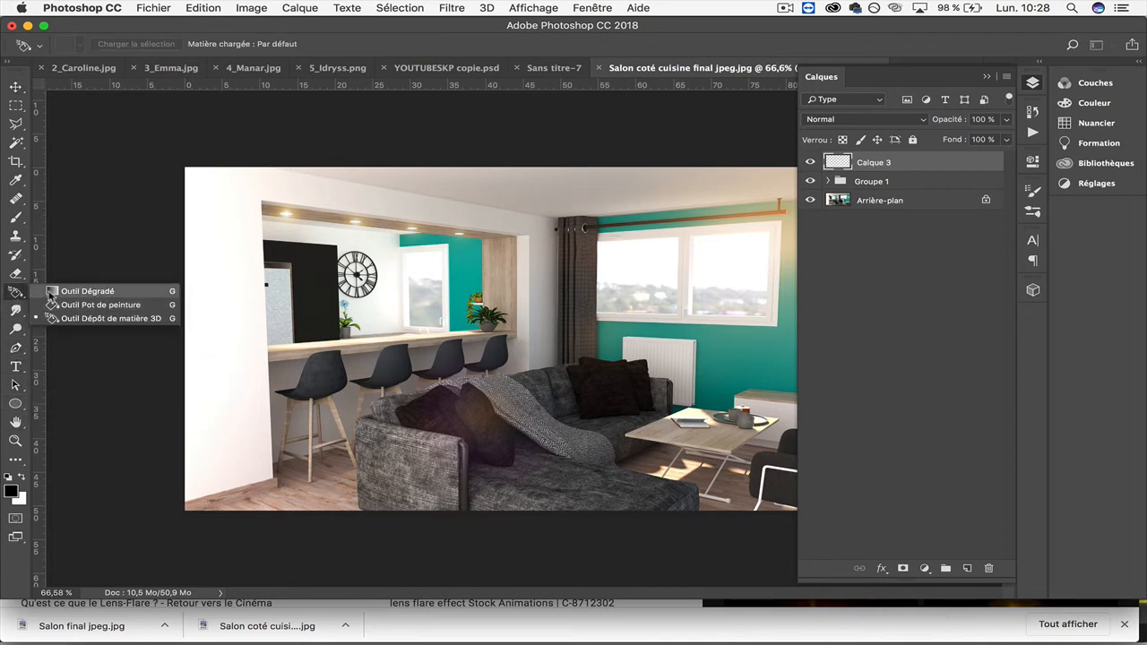
{"action": "left_click", "coordinate": [88, 291]}
{"action": "left_click", "coordinate": [168, 44]}
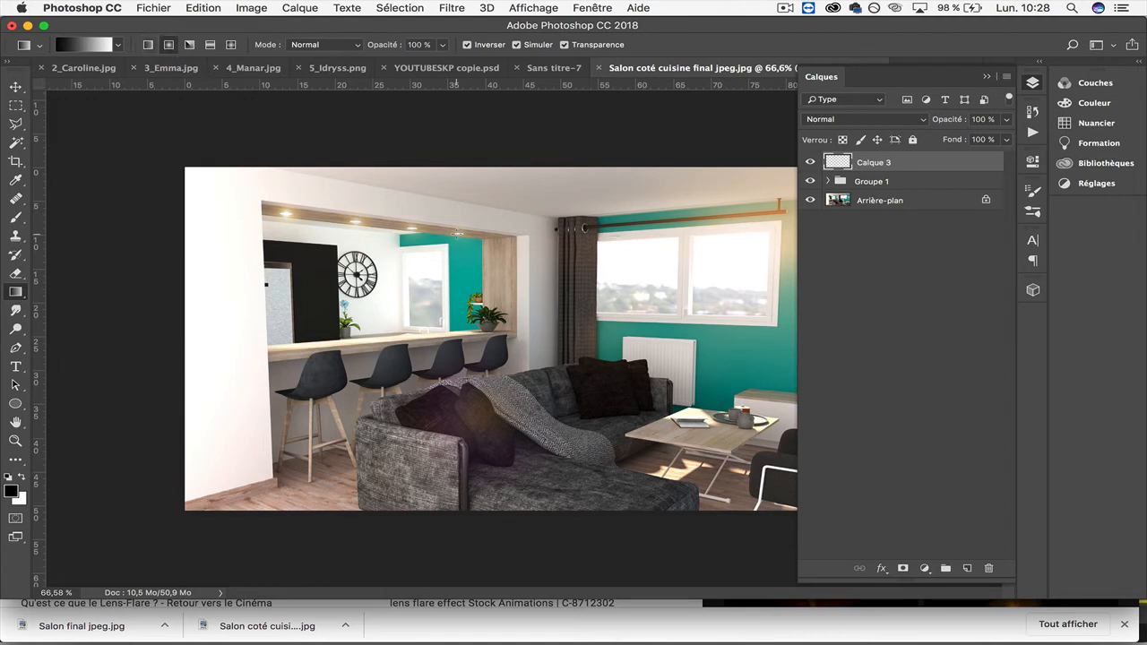
{"action": "left_click_drag", "start_coordinate": [536, 334], "coordinate": [525, 541]}
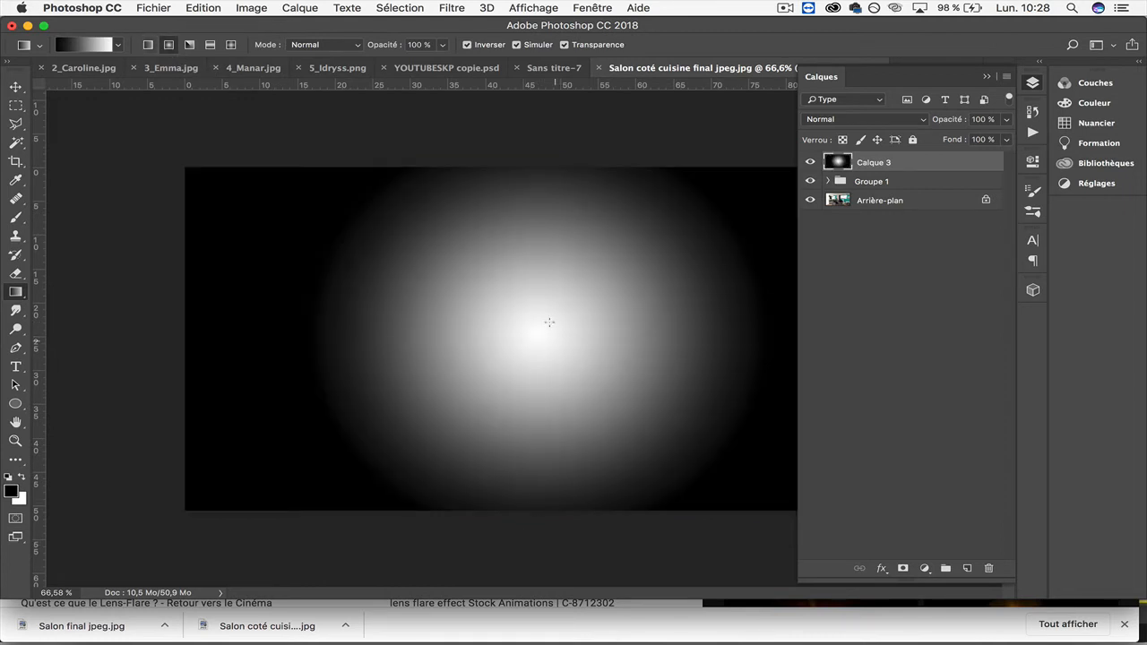
{"action": "left_click_drag", "start_coordinate": [532, 315], "coordinate": [533, 586]}
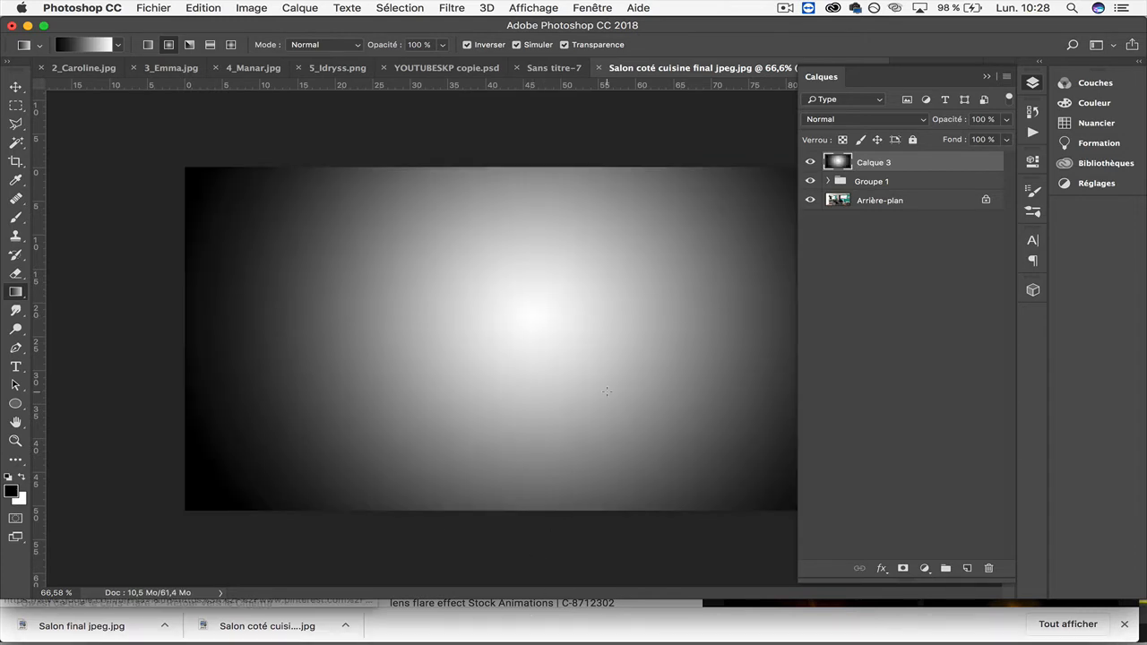
Set the gradient layer to Produit at 10 % opacity, place it below the flare group and check the whole render.
{"action": "left_click", "coordinate": [869, 119]}
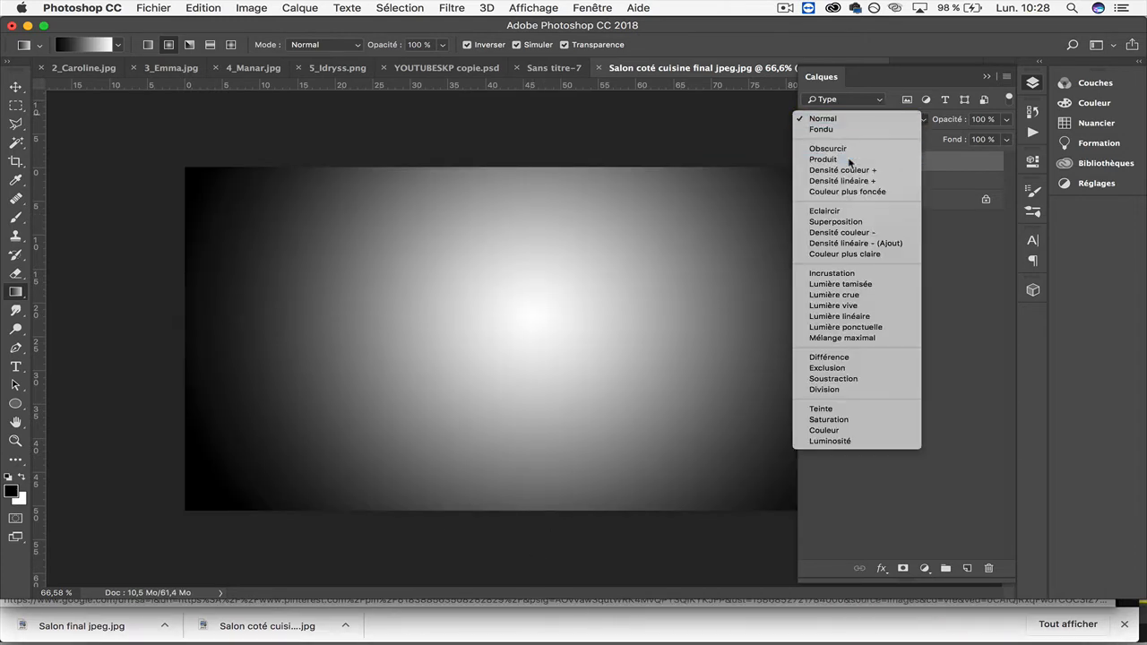
{"action": "left_click", "coordinate": [833, 159]}
{"action": "left_click_drag", "start_coordinate": [1004, 120], "coordinate": [906, 188]}
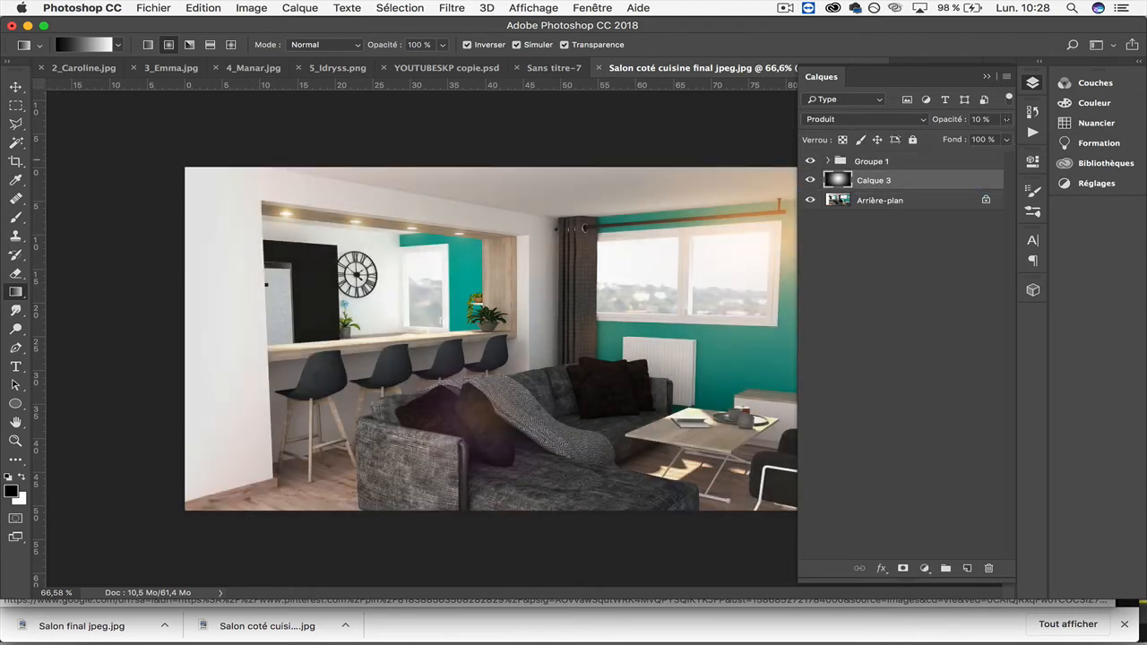
{"action": "left_click", "coordinate": [985, 77]}
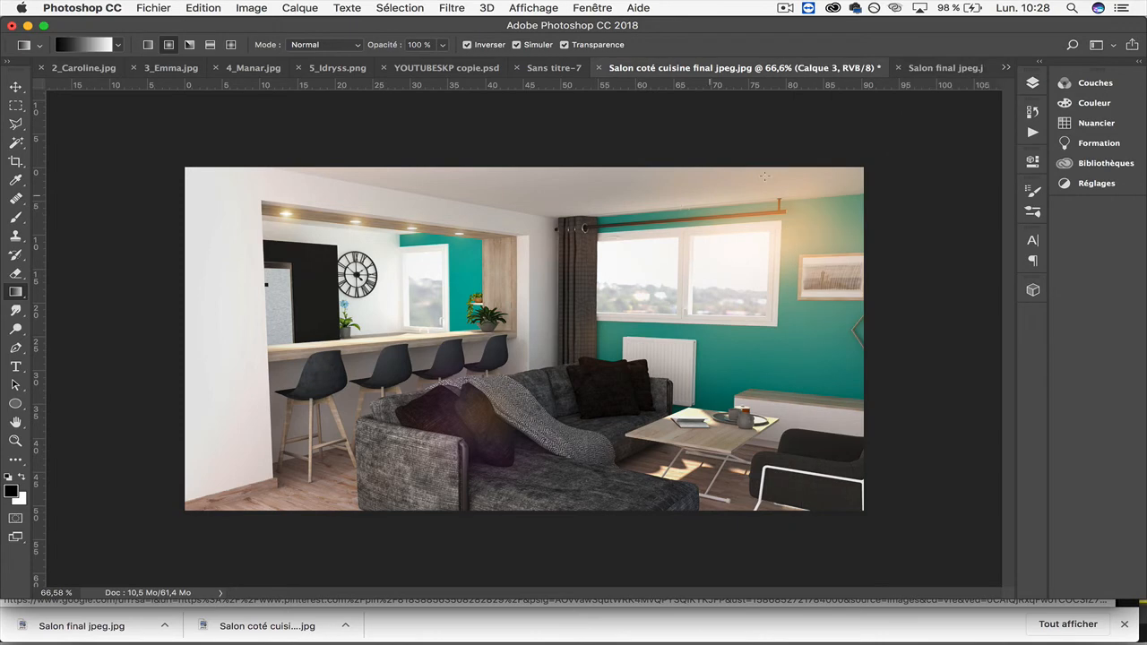
{"action": "scroll", "coordinate": [520, 324], "scroll_direction": "up", "scroll_amount": 5}
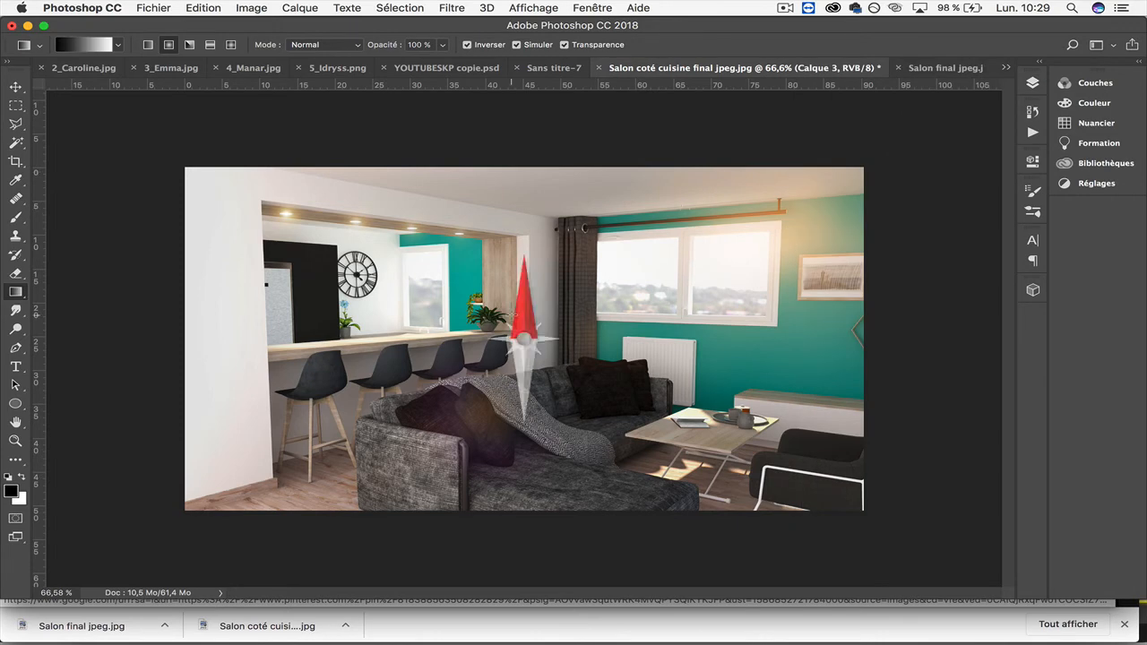
{"action": "scroll", "coordinate": [520, 324], "scroll_direction": "down", "scroll_amount": 5}
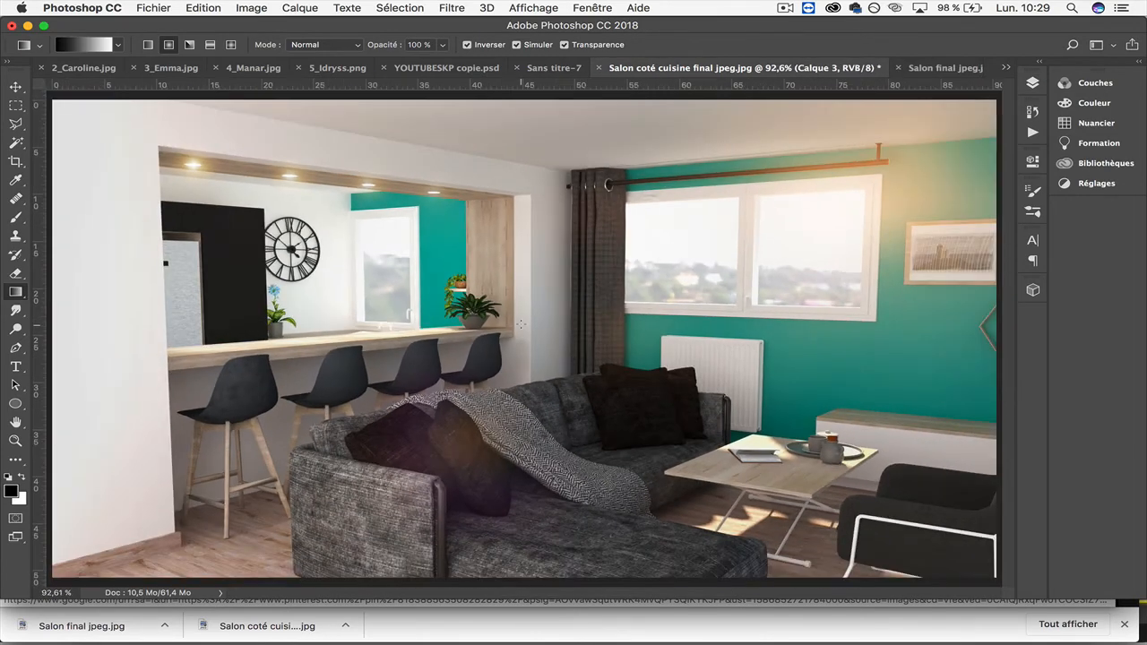
Save the enhanced render as a JPEG on the desktop with quality 6.
{"action": "left_click", "coordinate": [153, 7]}
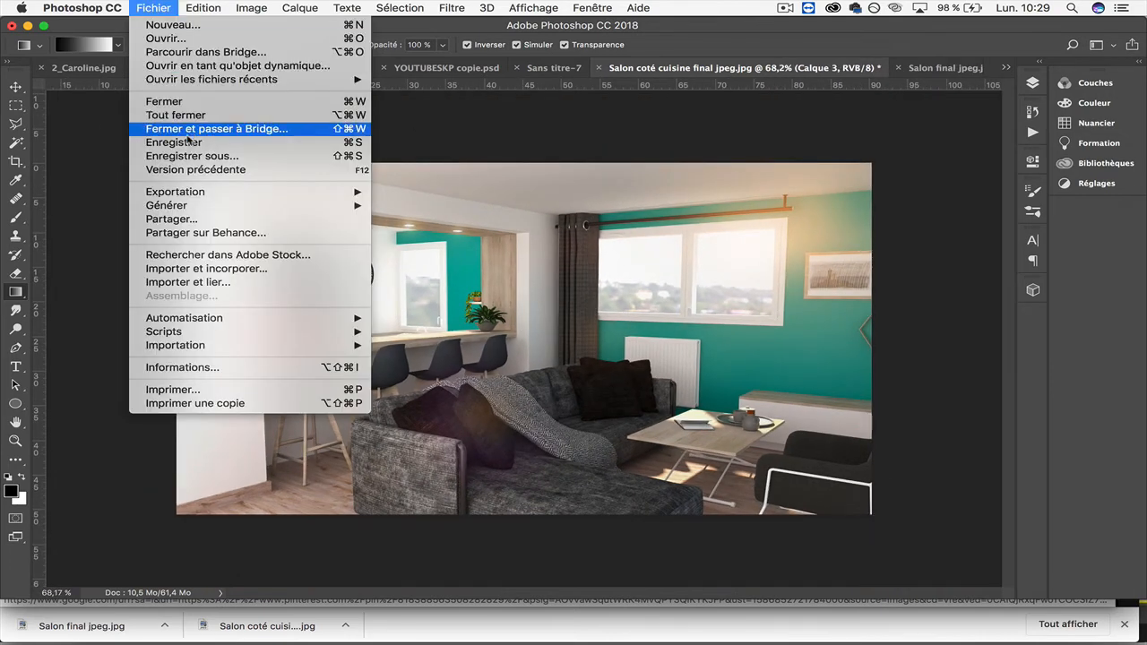
{"action": "left_click", "coordinate": [224, 153]}
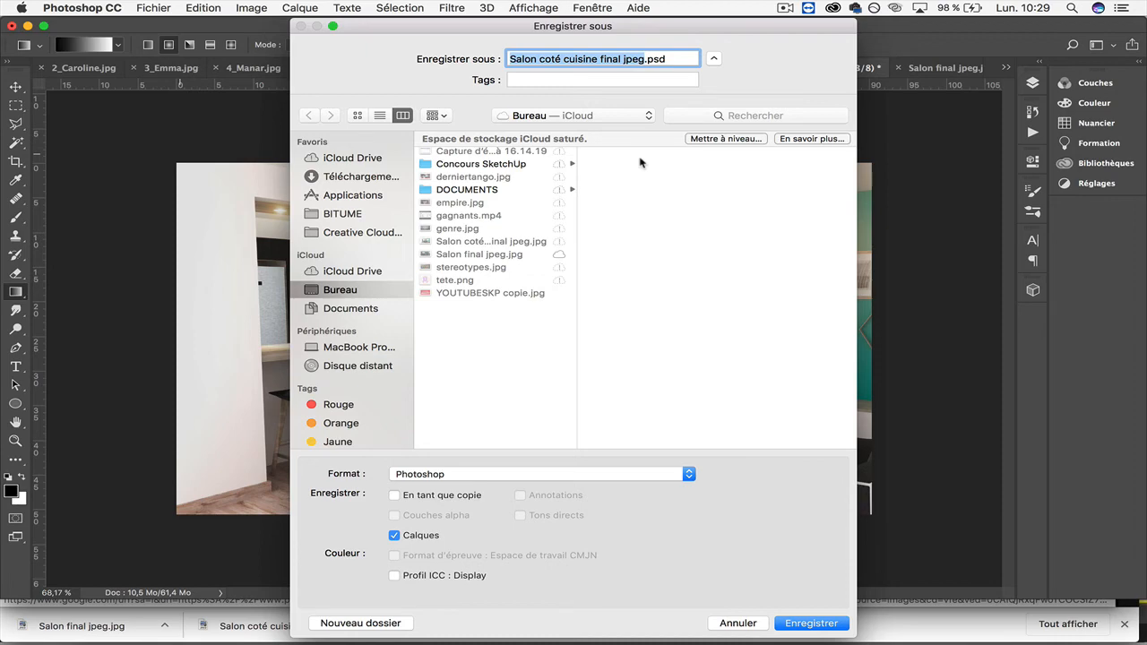
{"action": "left_click", "coordinate": [474, 473]}
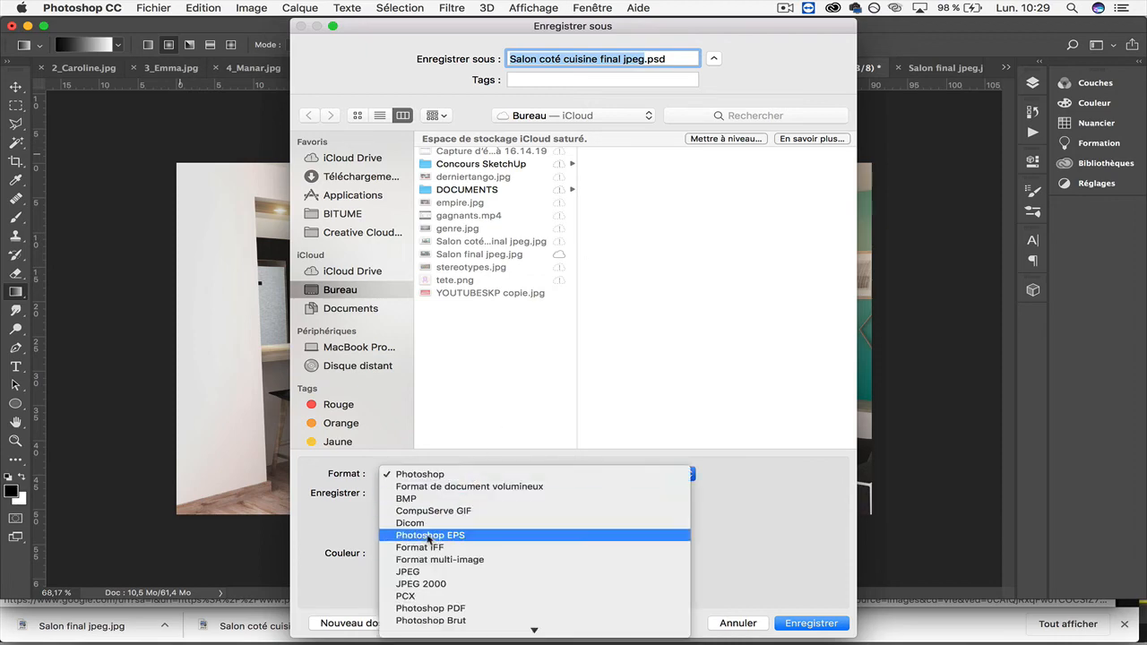
{"action": "left_click", "coordinate": [414, 571]}
{"action": "key", "text": "Return"}
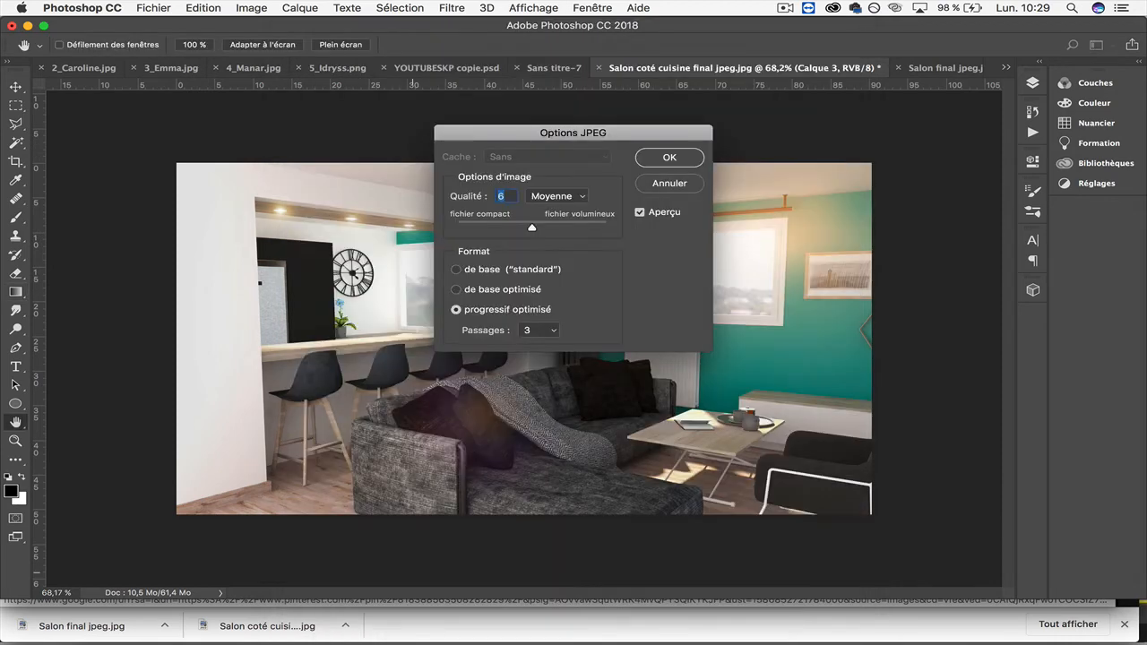
{"action": "key", "text": "Return"}
Save the render as a JPEG on the desktop again, replacing the existing Salon coté cuisine final jpeg copie.jpg.
{"action": "left_click", "coordinate": [153, 7]}
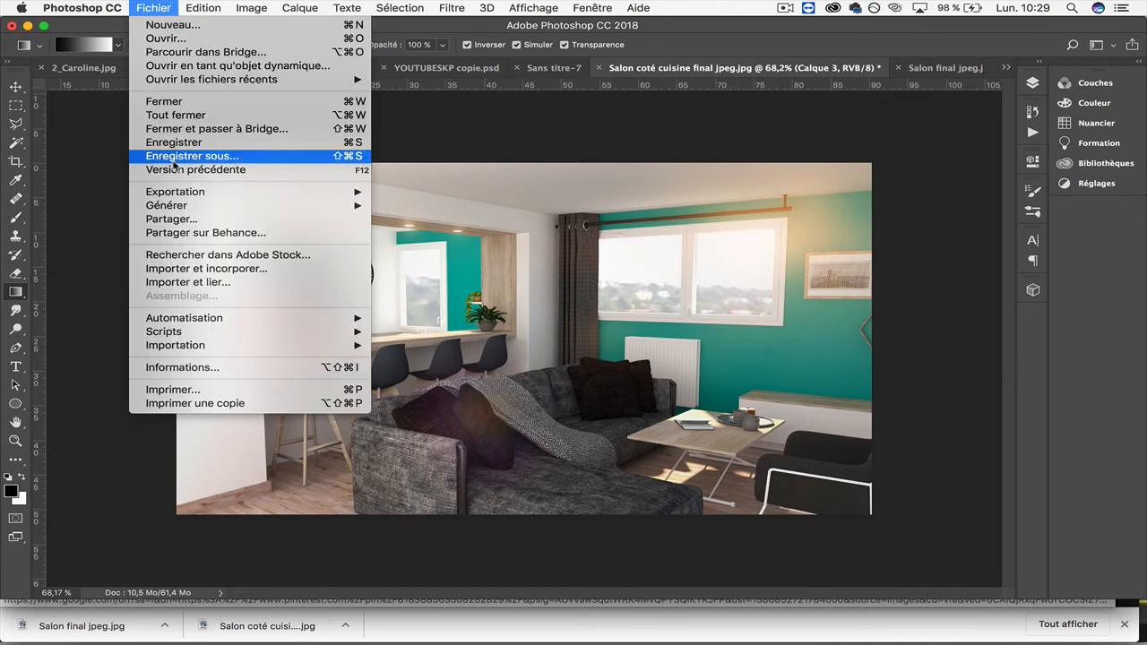
{"action": "left_click", "coordinate": [224, 153]}
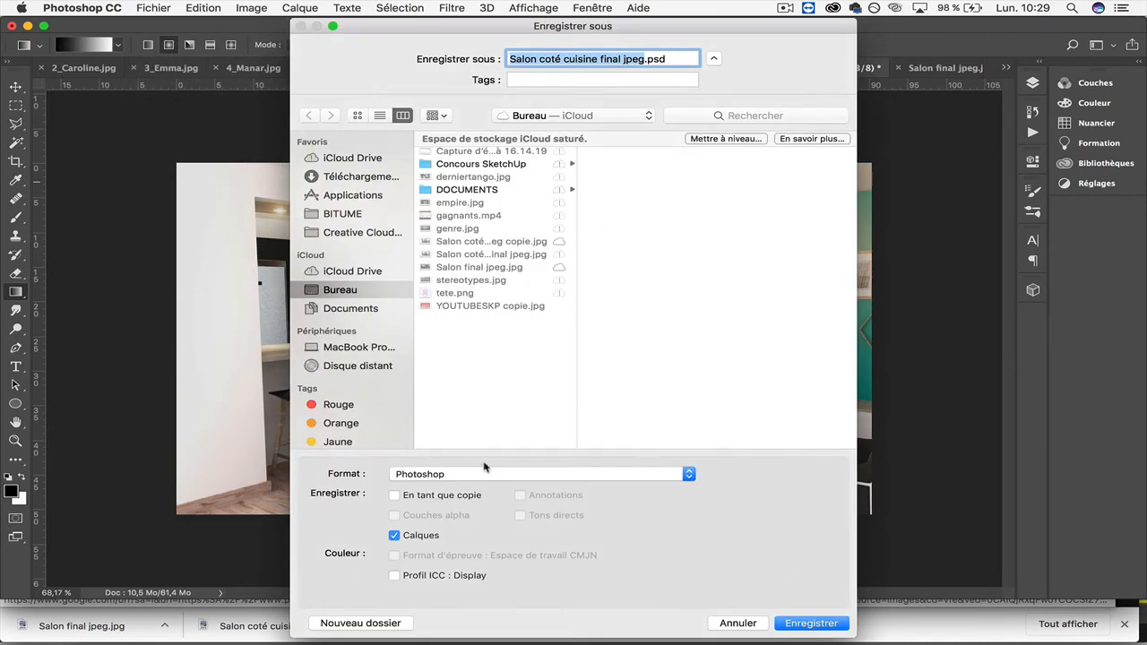
{"action": "left_click", "coordinate": [475, 476]}
{"action": "left_click", "coordinate": [420, 573]}
{"action": "key", "text": "Return"}
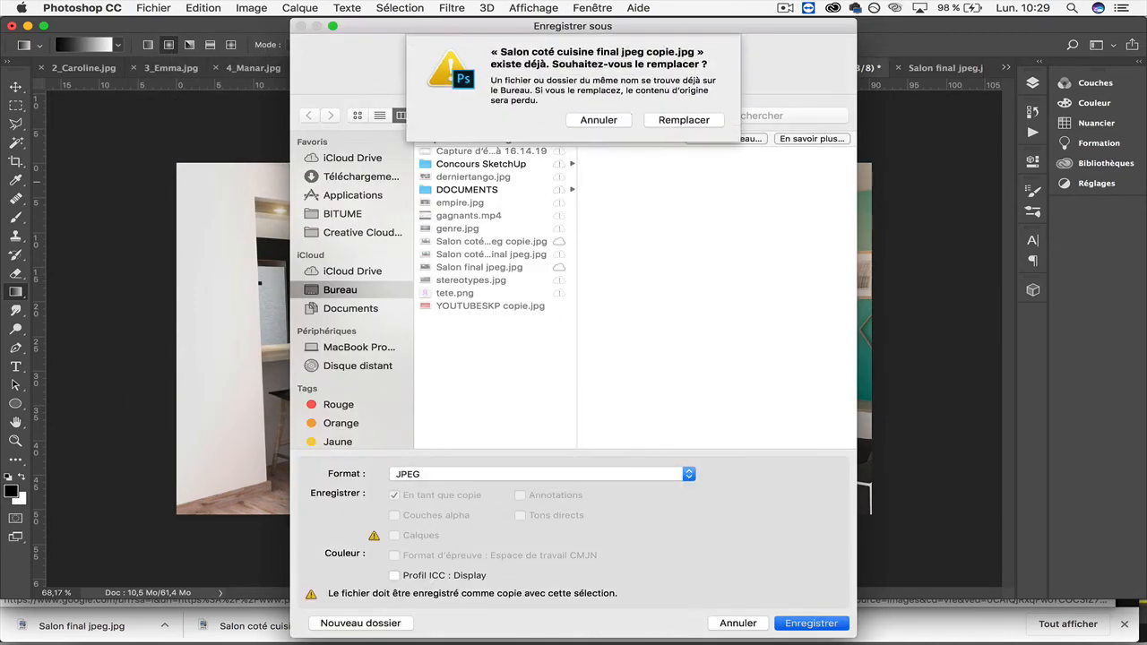
{"action": "left_click", "coordinate": [703, 119]}
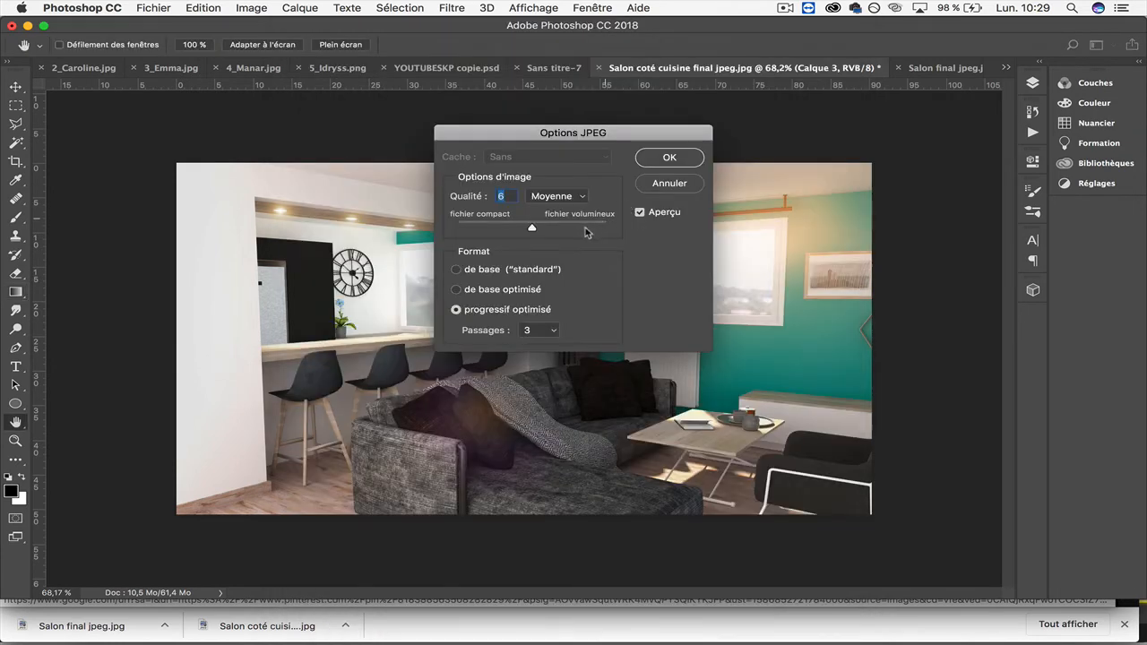
{"action": "key", "text": "Return"}
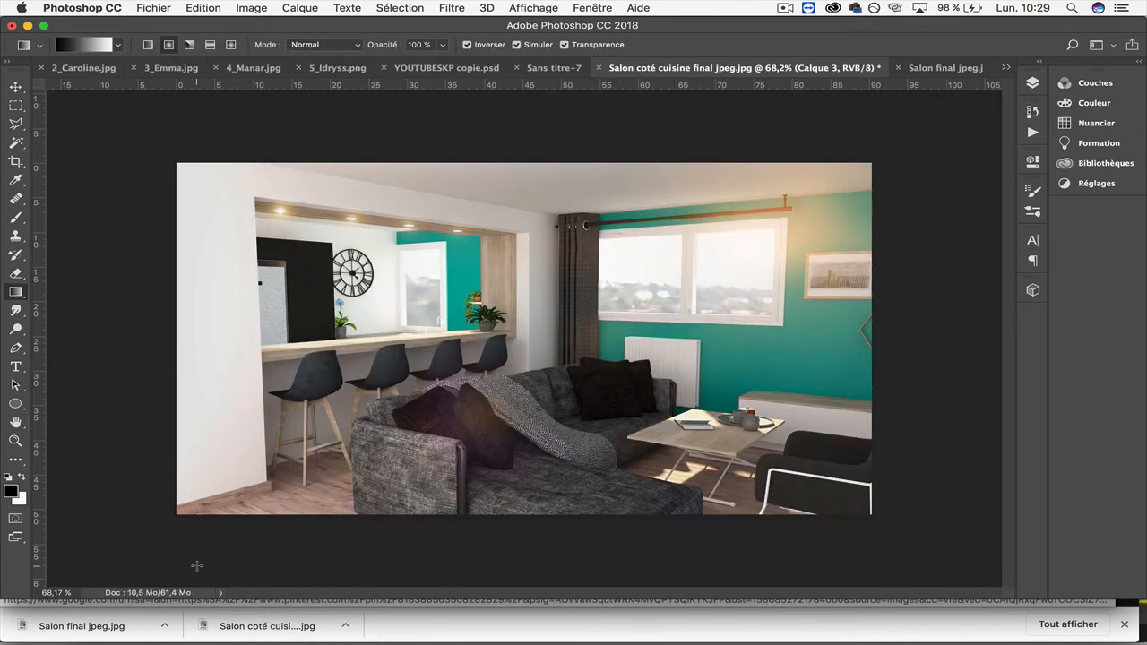
Switch to the Finder and open Salon coté cuisine final jpeg copie.jpg from the desktop with Adobe Photoshop CC 2018.
{"action": "left_click", "coordinate": [66, 628]}
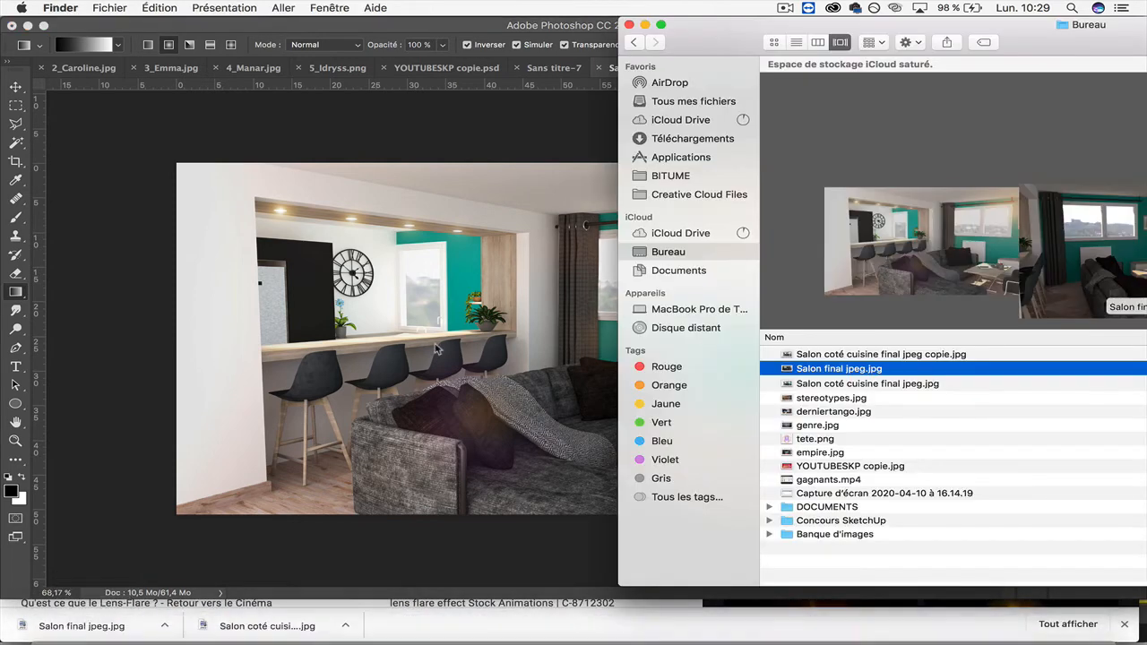
{"action": "left_click", "coordinate": [866, 355]}
{"action": "right_click", "coordinate": [891, 357]}
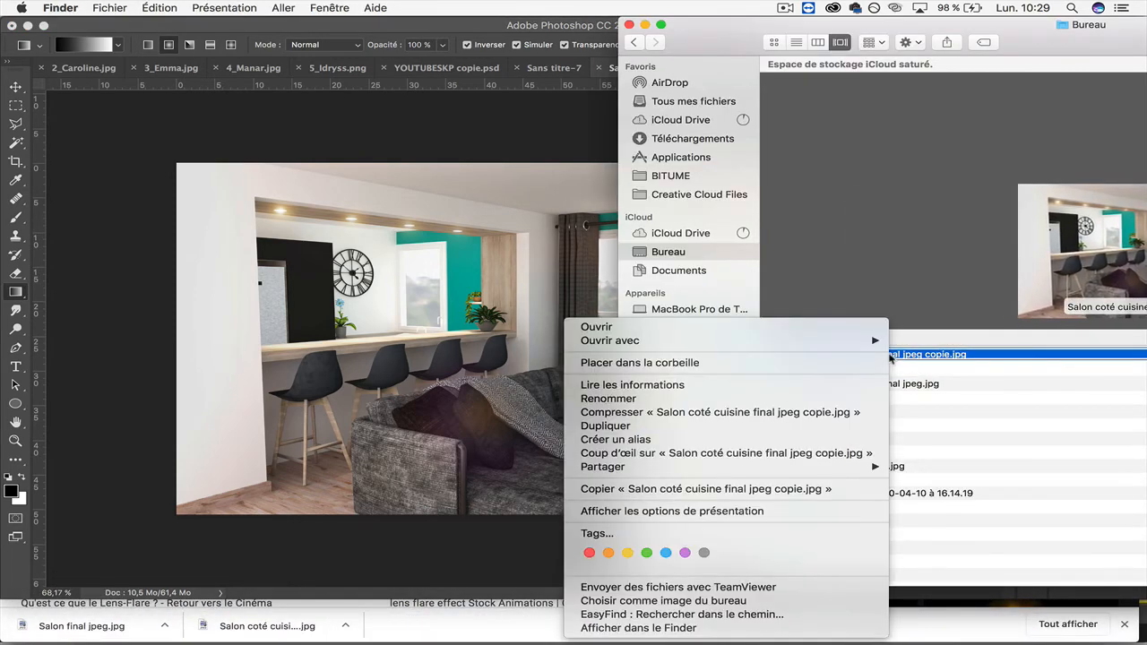
{"action": "mouse_move", "coordinate": [853, 347]}
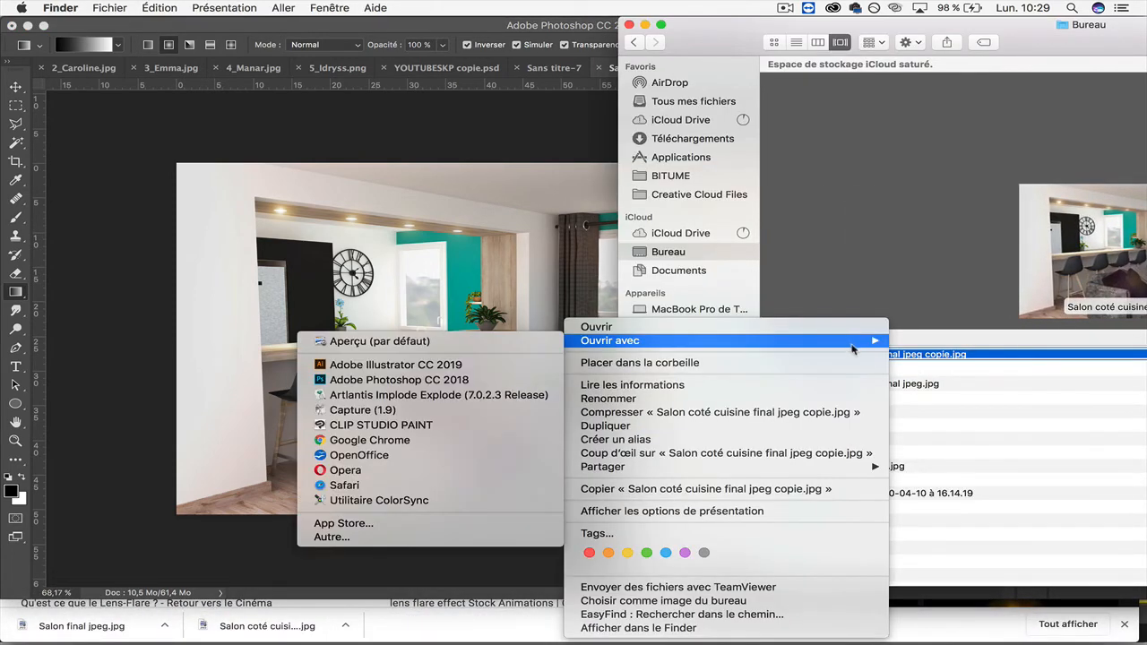
{"action": "left_click", "coordinate": [479, 382]}
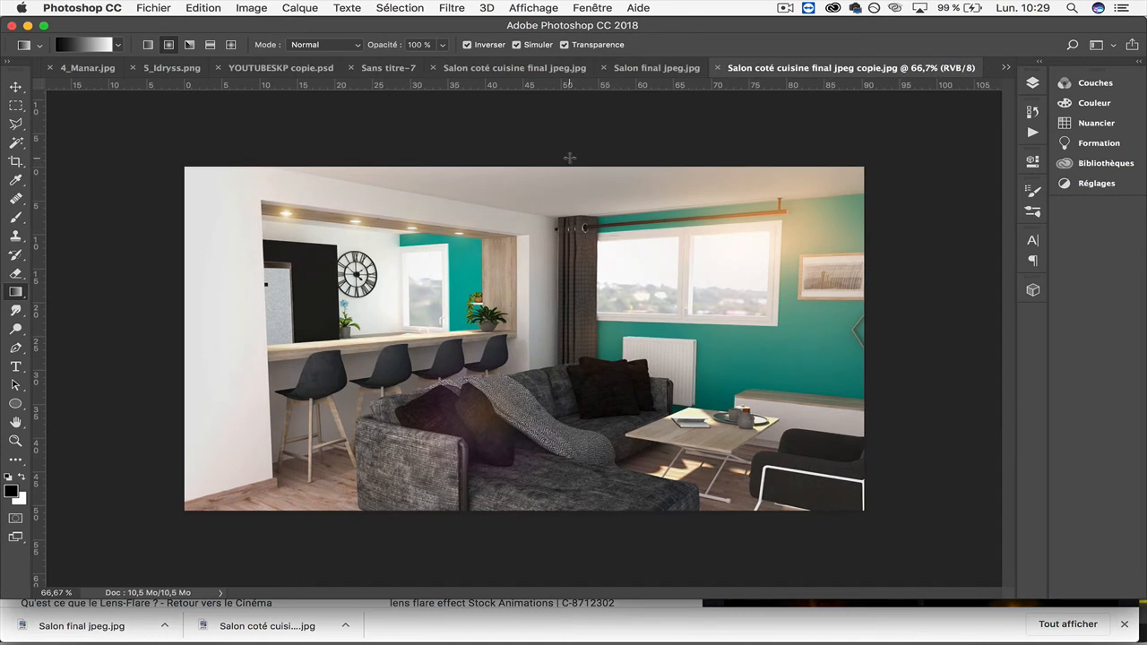
Open the Camera Raw filter on the JPEG copy, set temperature -2, exposure +0,20 and contrast -21, and adjust the clarity.
{"action": "left_click", "coordinate": [564, 45]}
{"action": "left_click", "coordinate": [453, 7]}
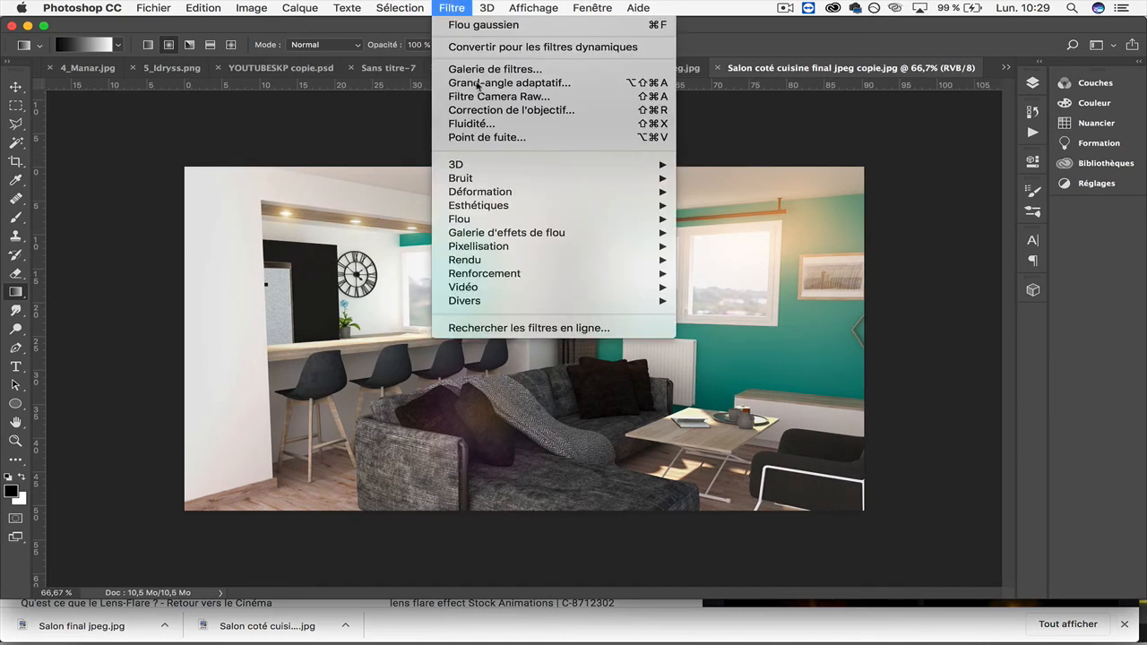
{"action": "left_click", "coordinate": [475, 98]}
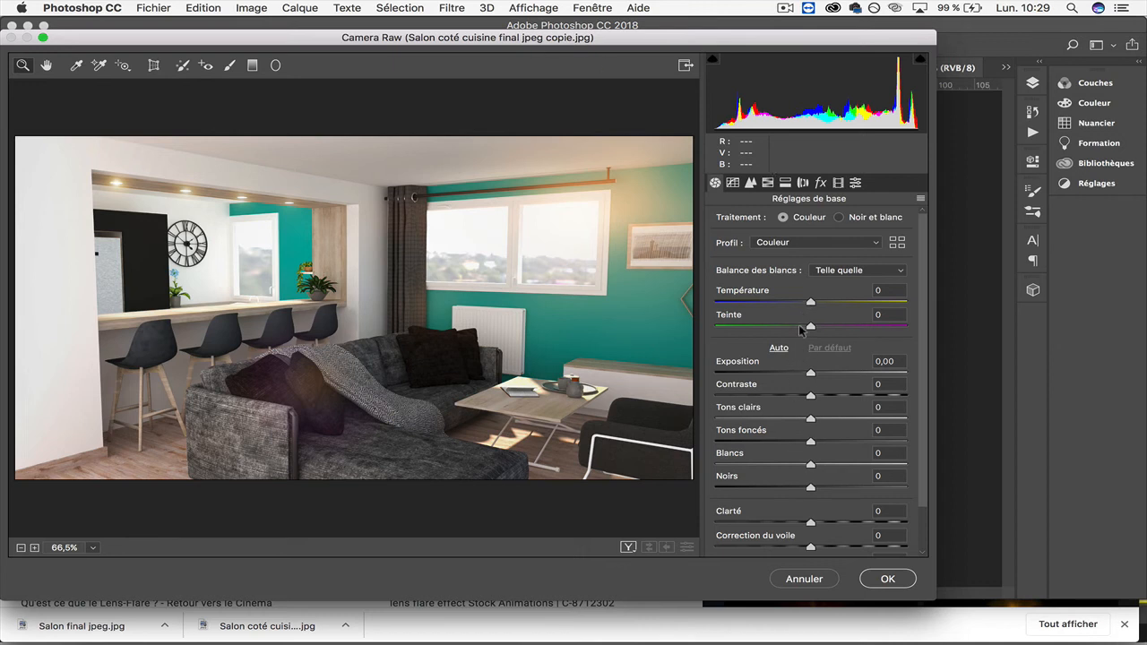
{"action": "left_click_drag", "start_coordinate": [809, 306], "coordinate": [809, 306]}
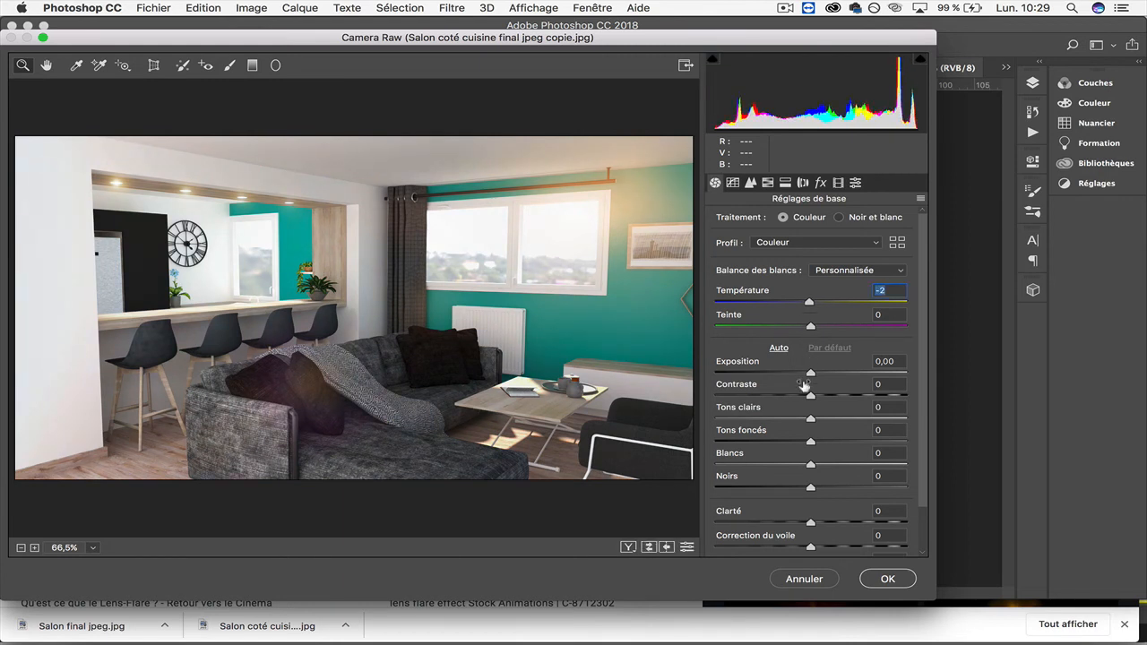
{"action": "left_click_drag", "start_coordinate": [810, 374], "coordinate": [790, 399]}
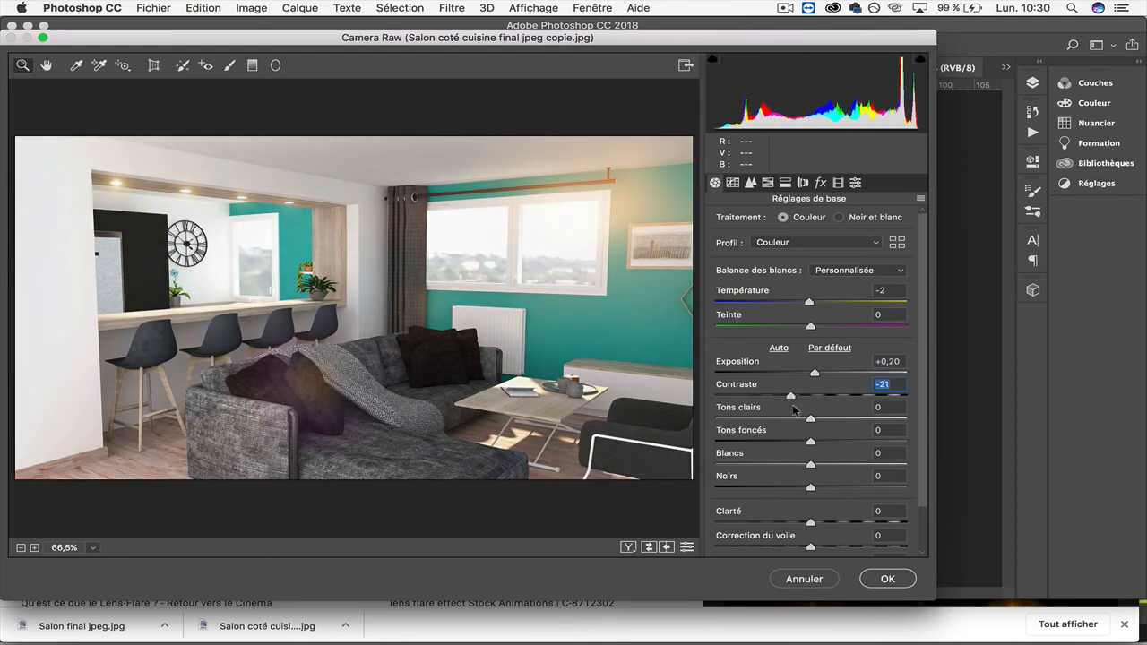
{"action": "scroll", "coordinate": [811, 526], "scroll_direction": "down", "scroll_amount": 2}
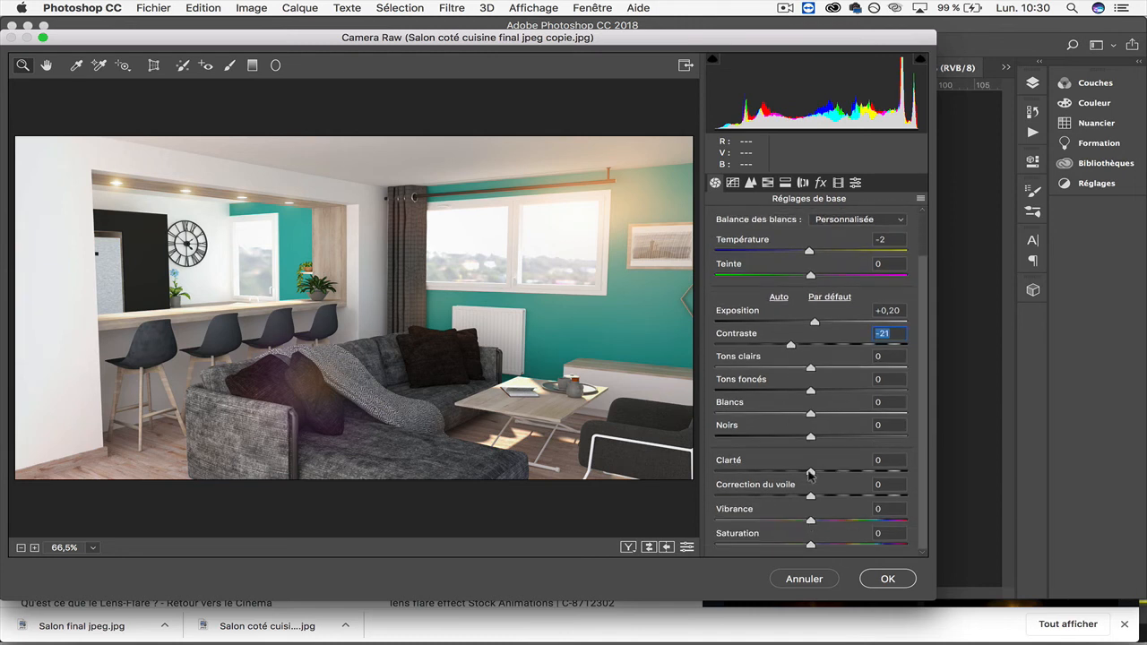
{"action": "mouse_move", "coordinate": [810, 473]}
{"action": "left_mouse_down"}
{"action": "mouse_move", "coordinate": [828, 474]}
{"action": "mouse_move", "coordinate": [794, 476]}
{"action": "mouse_move", "coordinate": [809, 479]}
{"action": "left_mouse_up"}
Raise the sharpening gain in Camera Raw's detail settings, apply the filter and check the resulting render.
{"action": "left_click", "coordinate": [733, 182]}
{"action": "left_click", "coordinate": [751, 183]}
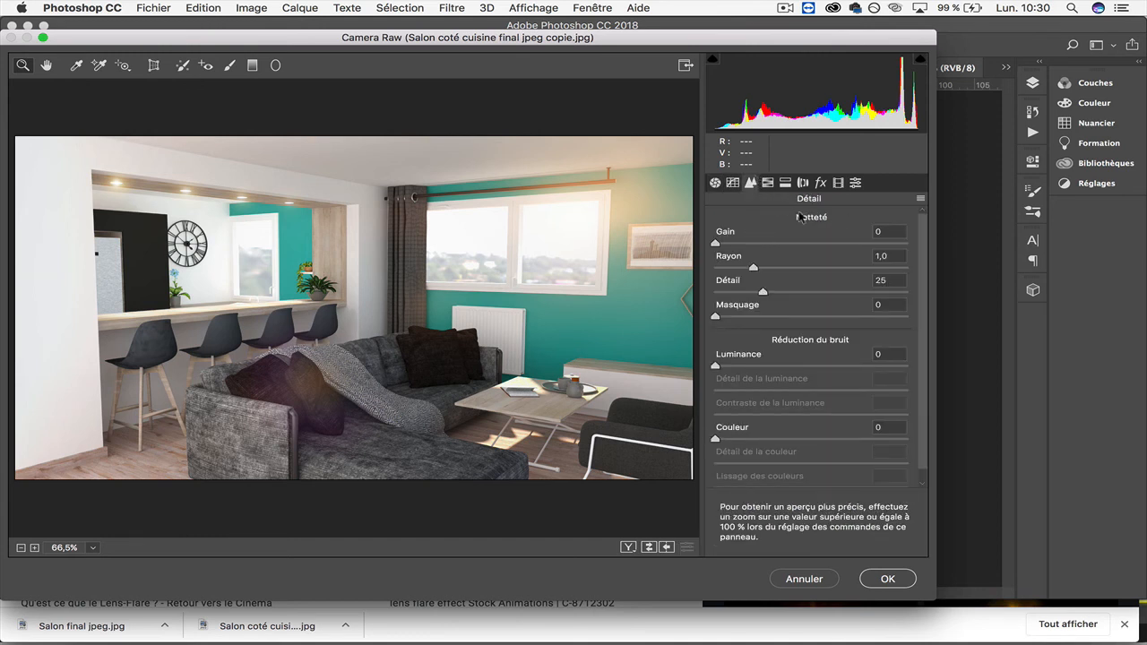
{"action": "left_click_drag", "start_coordinate": [715, 244], "coordinate": [750, 247]}
{"action": "key", "text": "Return"}
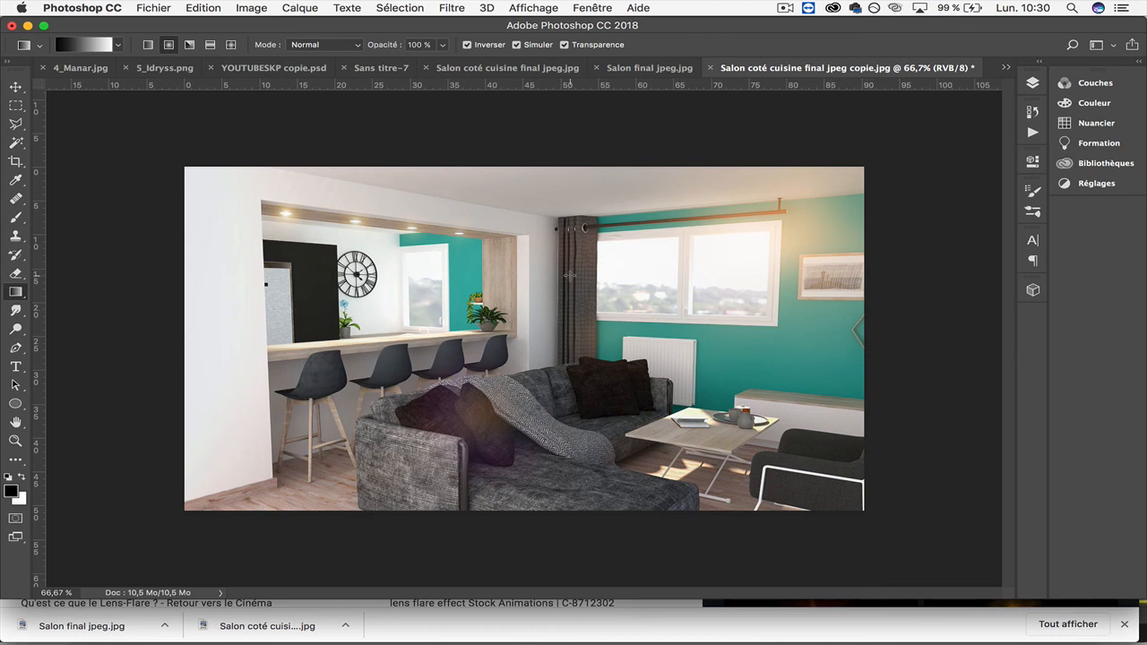
{"action": "scroll", "coordinate": [567, 275], "scroll_direction": "up", "scroll_amount": 3}
{"action": "scroll", "coordinate": [568, 275], "scroll_direction": "down", "scroll_amount": 2}
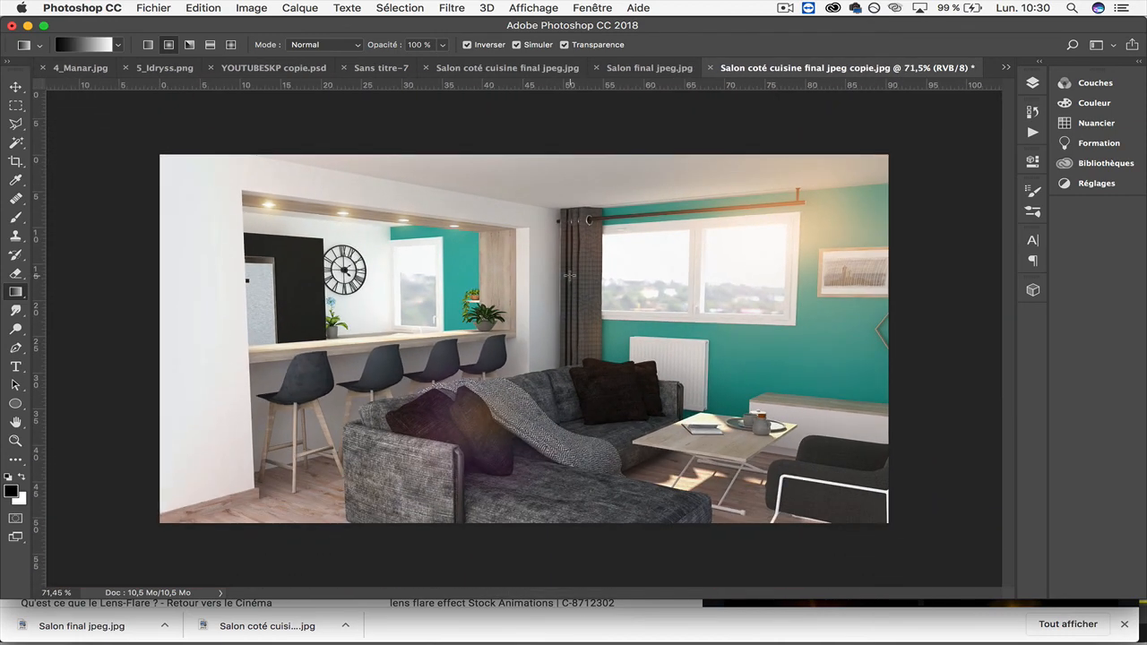